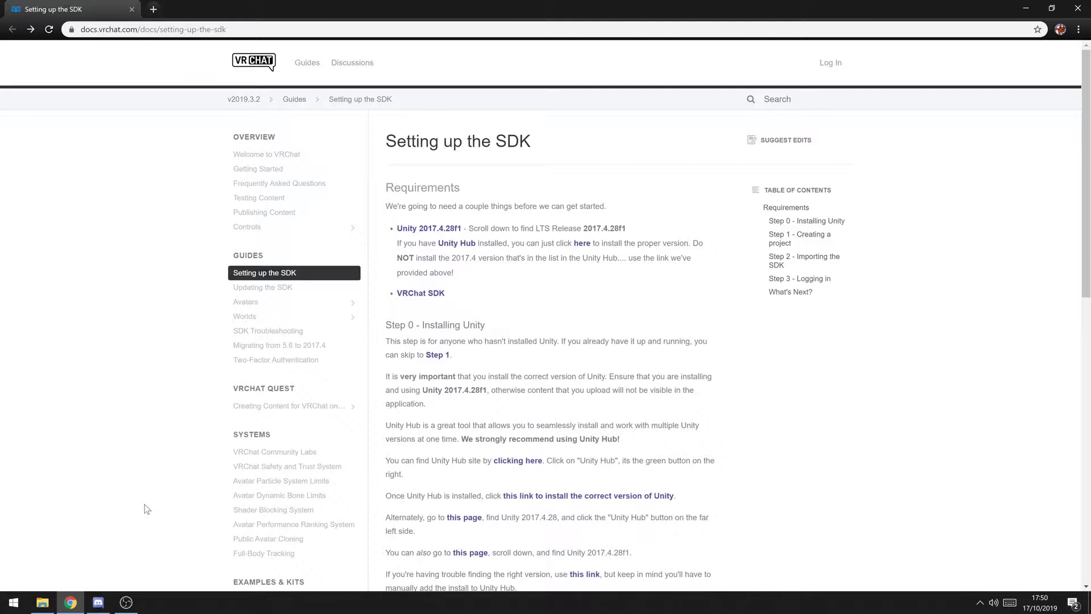
Check the SDK setup guide's web address, then close the Unity download page opened from its link
{"action": "left_click", "coordinate": [206, 30]}
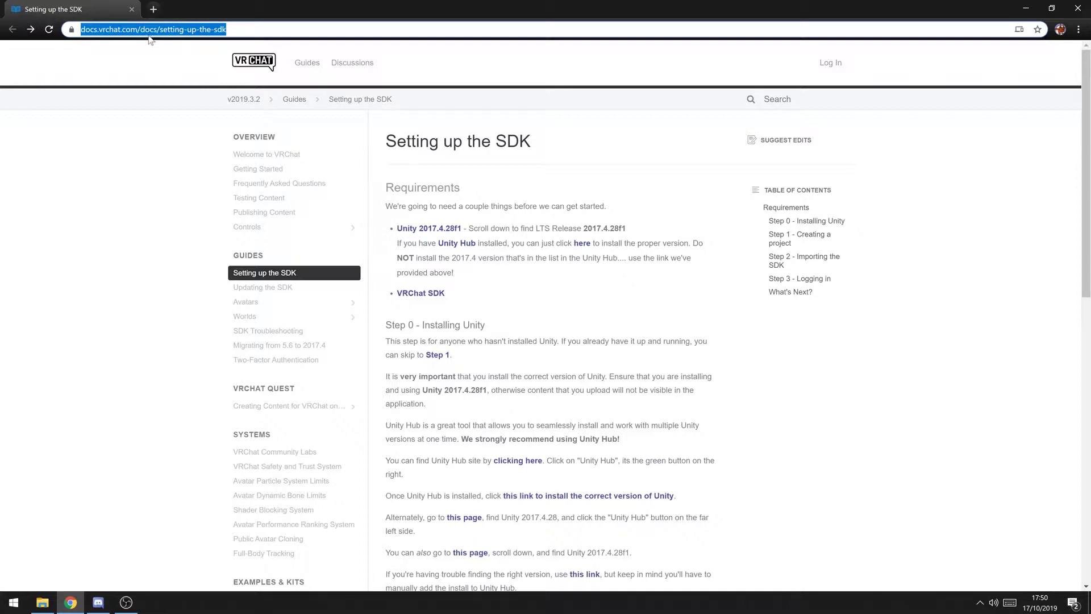
{"action": "left_click", "coordinate": [169, 34]}
{"action": "left_click_drag", "start_coordinate": [185, 29], "coordinate": [252, 29]}
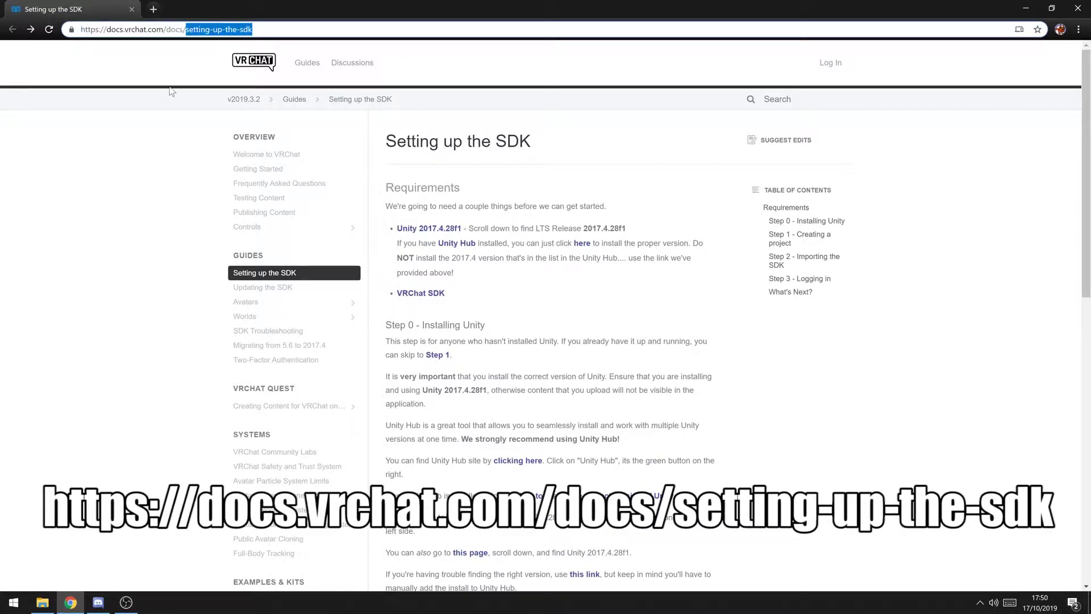
{"action": "left_click", "coordinate": [547, 281]}
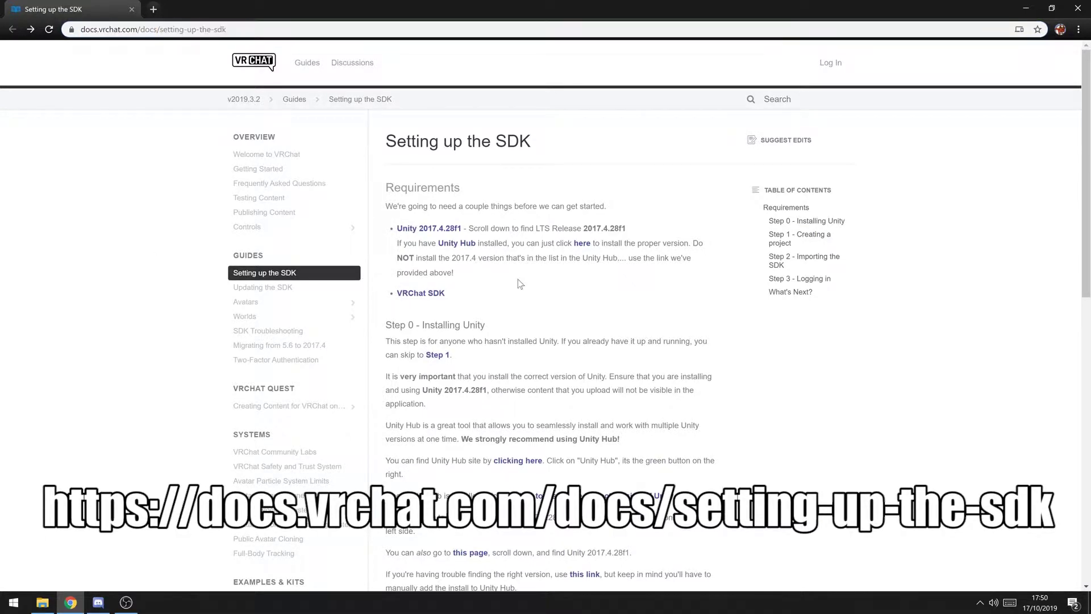
{"action": "middle_click", "coordinate": [452, 245]}
{"action": "left_click", "coordinate": [253, 9]}
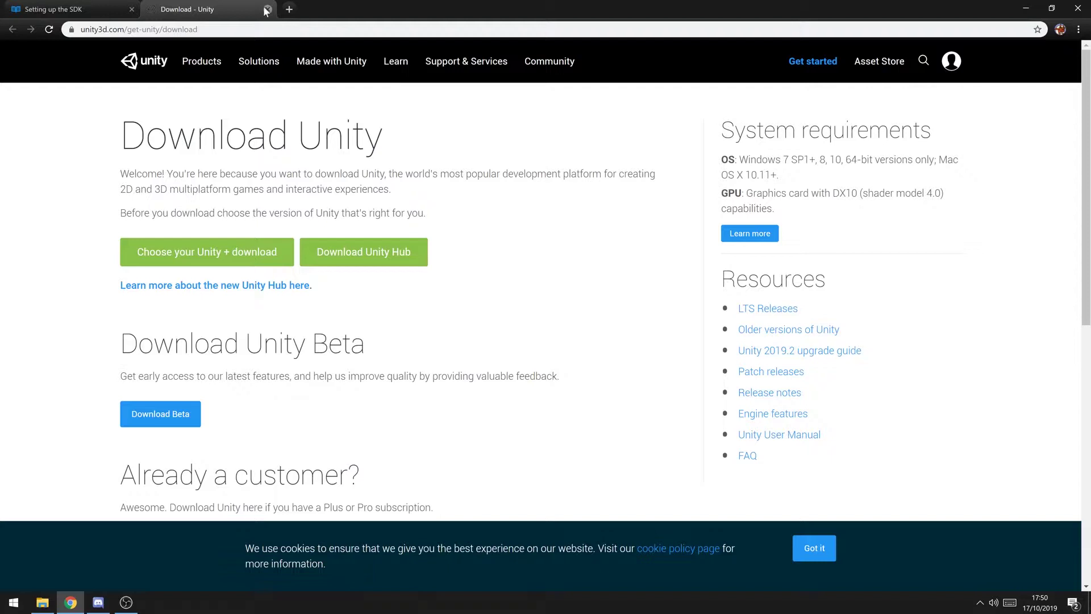
{"action": "left_click", "coordinate": [267, 9]}
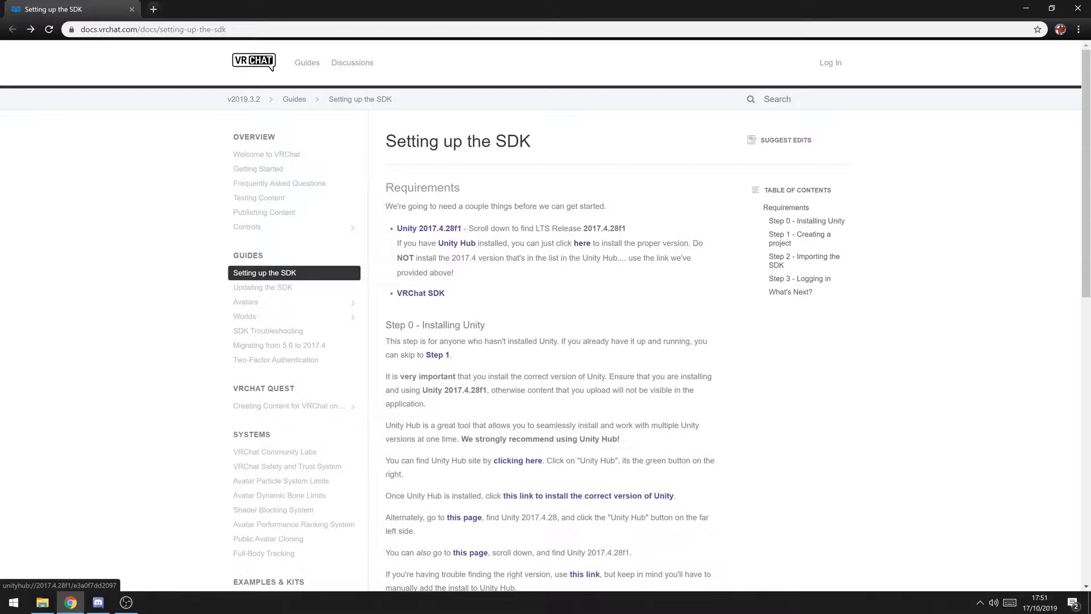
Follow the guide's Unity 2017.4.28f1 install link, decline opening Unity Hub and close that tab
{"action": "double_click", "coordinate": [512, 141]}
{"action": "left_click", "coordinate": [540, 197]}
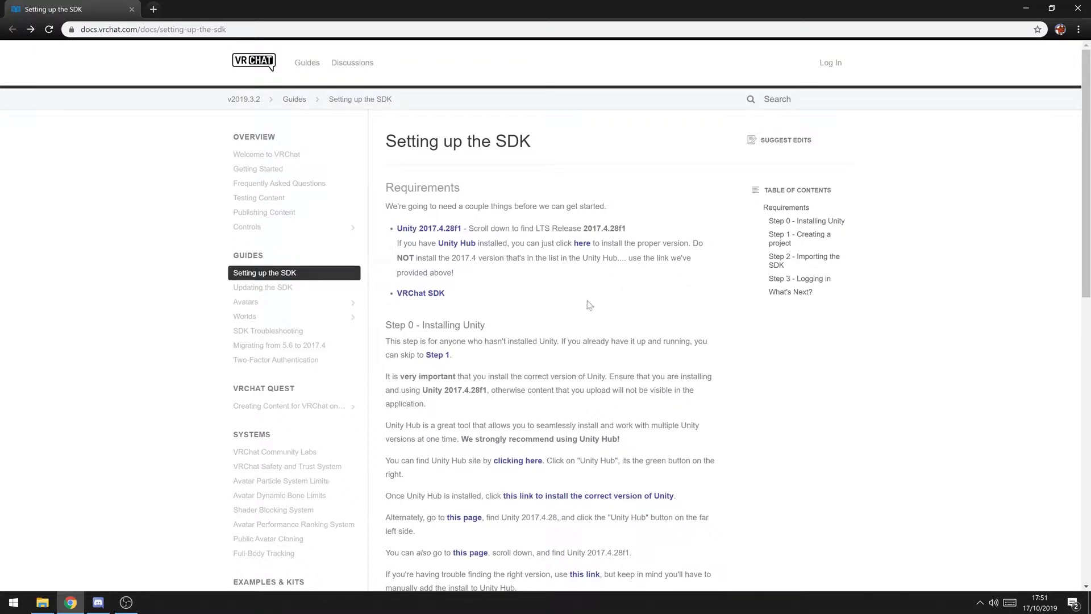
{"action": "left_click", "coordinate": [581, 244]}
{"action": "left_click", "coordinate": [212, 8]}
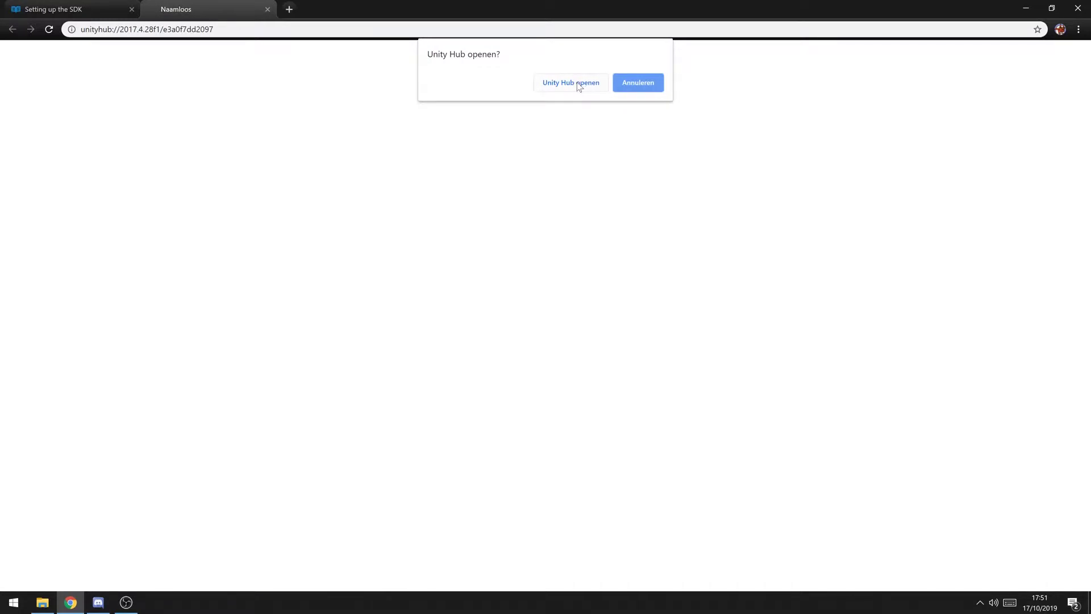
{"action": "left_click", "coordinate": [641, 90]}
{"action": "left_click", "coordinate": [267, 9]}
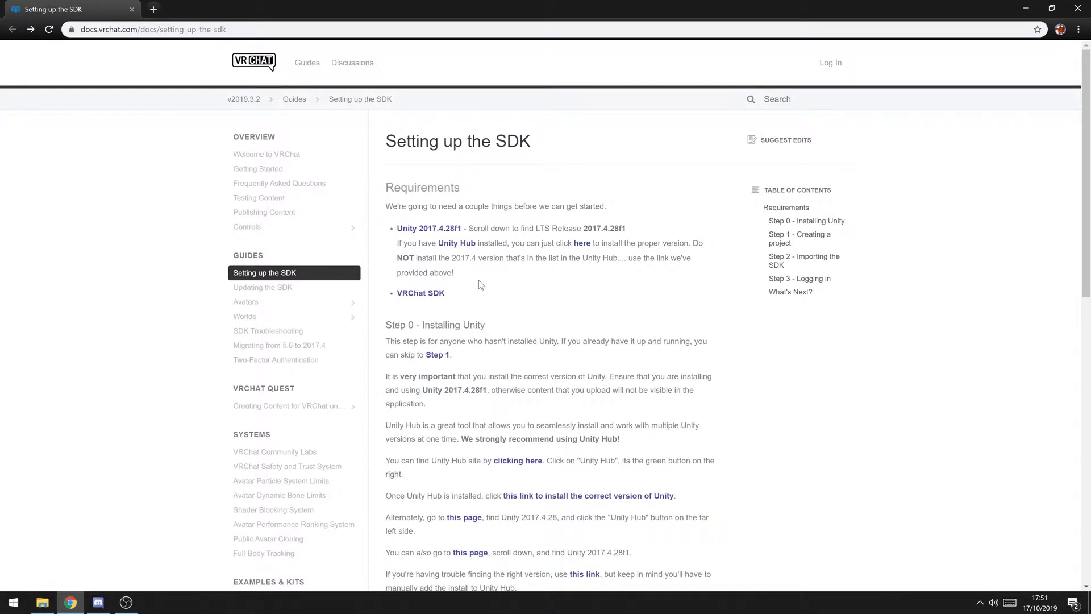
Open the guide's VRChat SDK link, then close the VRChat login page and return to the guide
{"action": "middle_click", "coordinate": [423, 296]}
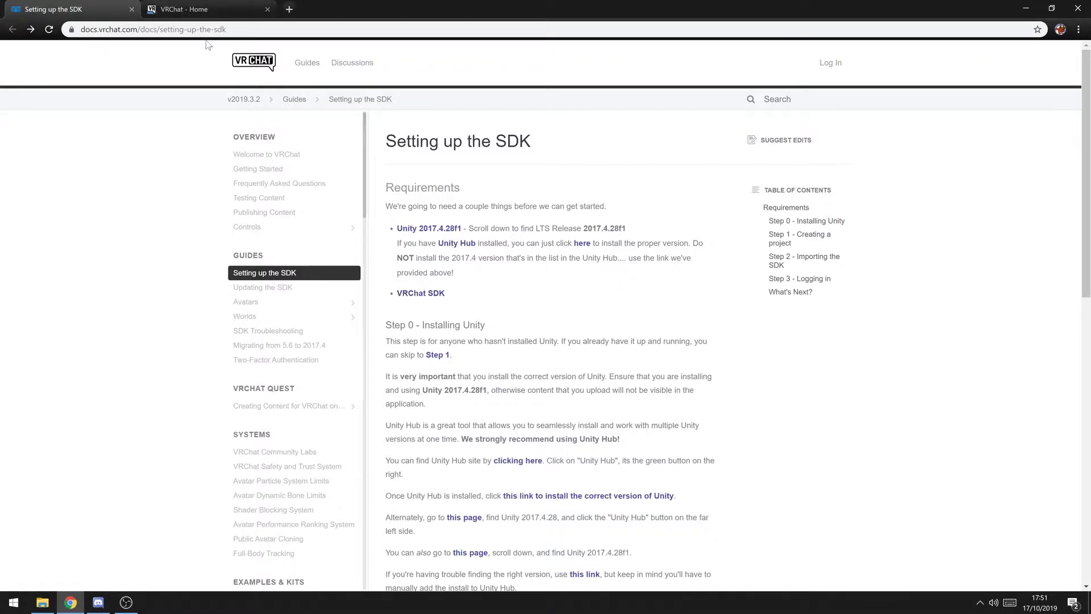
{"action": "left_click", "coordinate": [187, 7]}
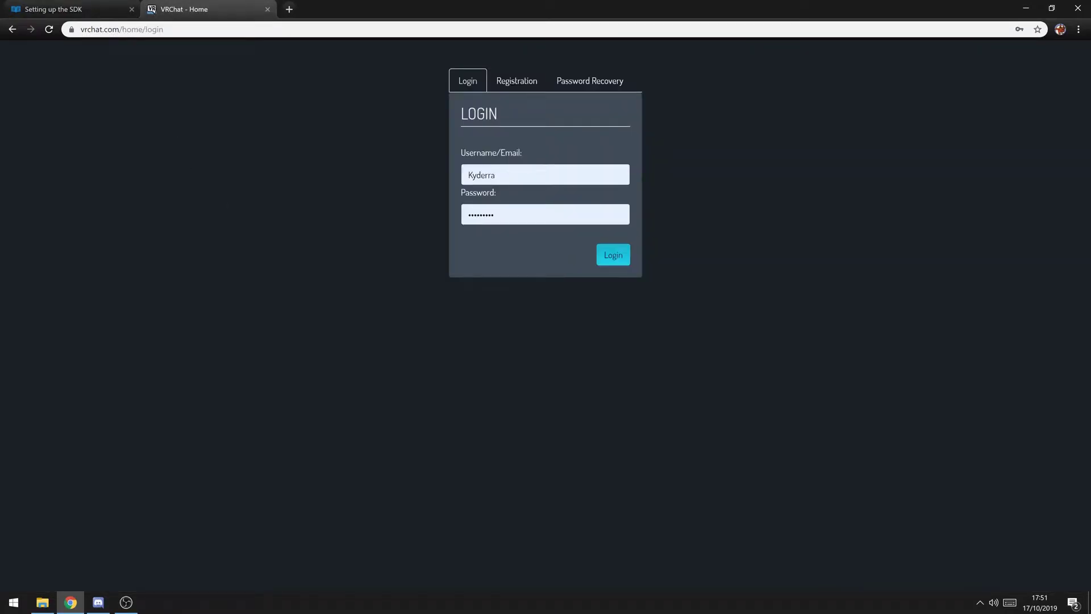
{"action": "left_click", "coordinate": [66, 9]}
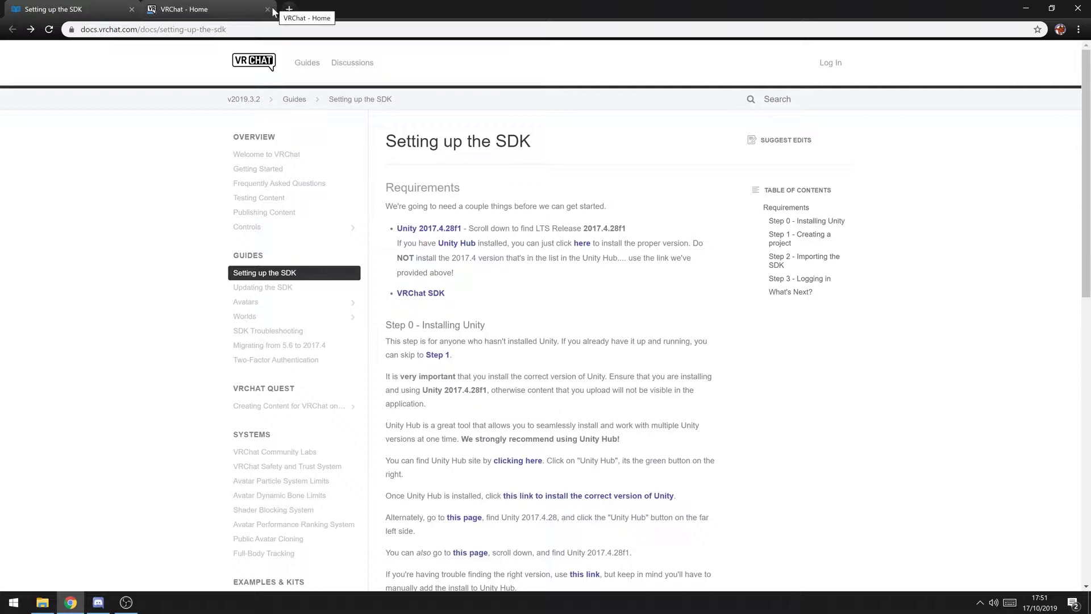
{"action": "left_click", "coordinate": [268, 10]}
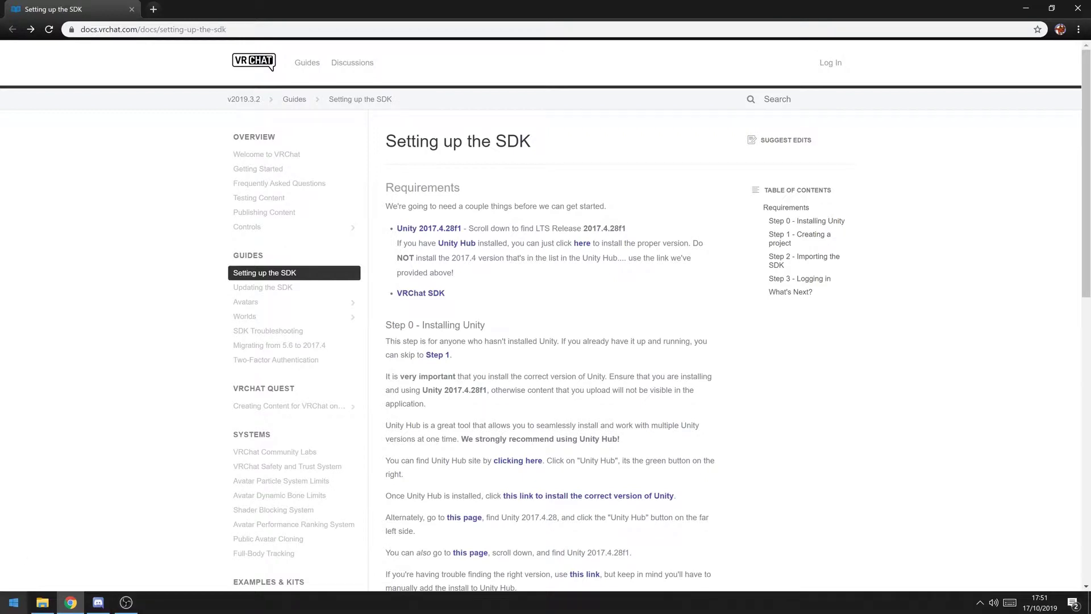
Launch Unity and create a new project named Test 3
{"action": "left_click", "coordinate": [14, 602]}
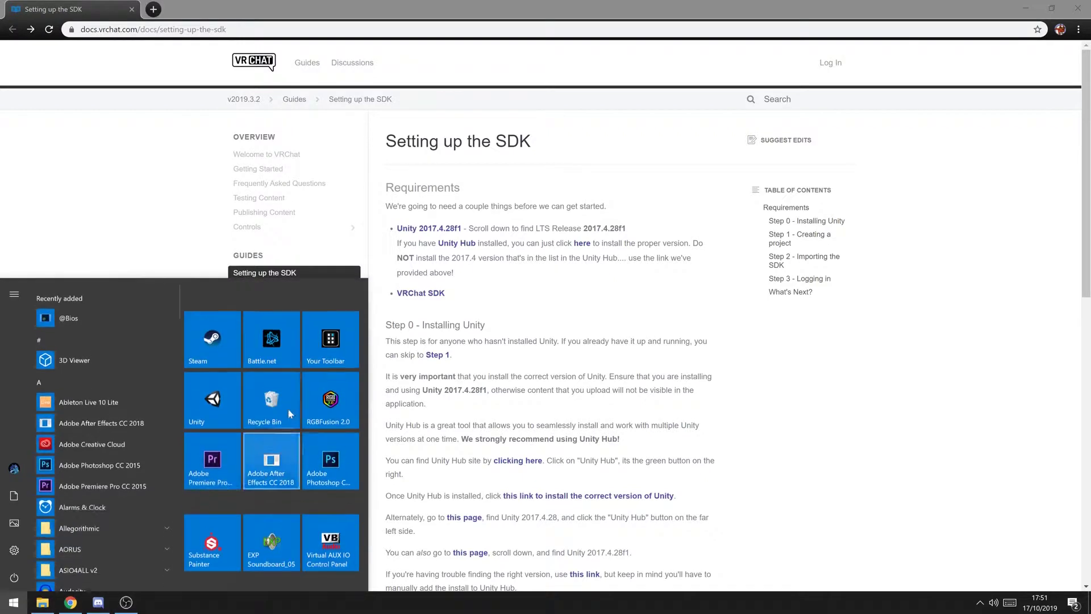
{"action": "left_click", "coordinate": [203, 404]}
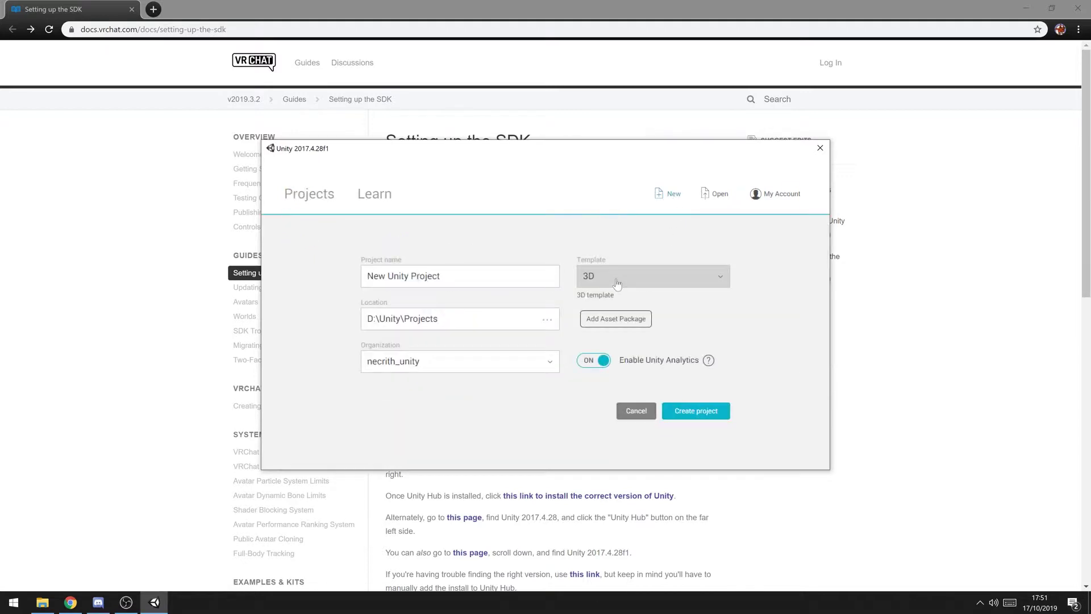
{"action": "type", "text": "Test 3"}
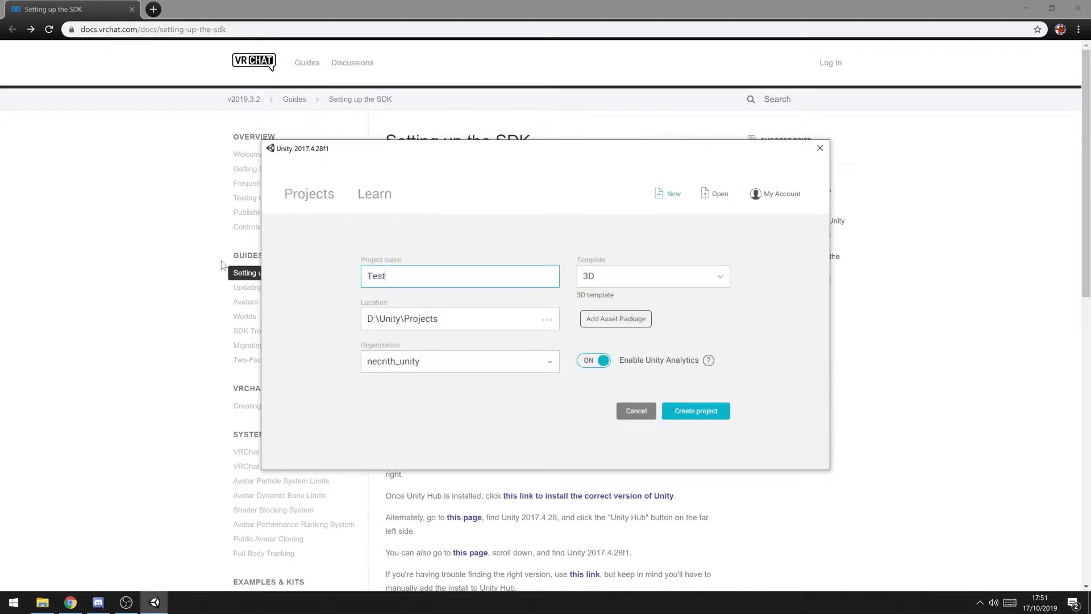
{"action": "left_click", "coordinate": [675, 416]}
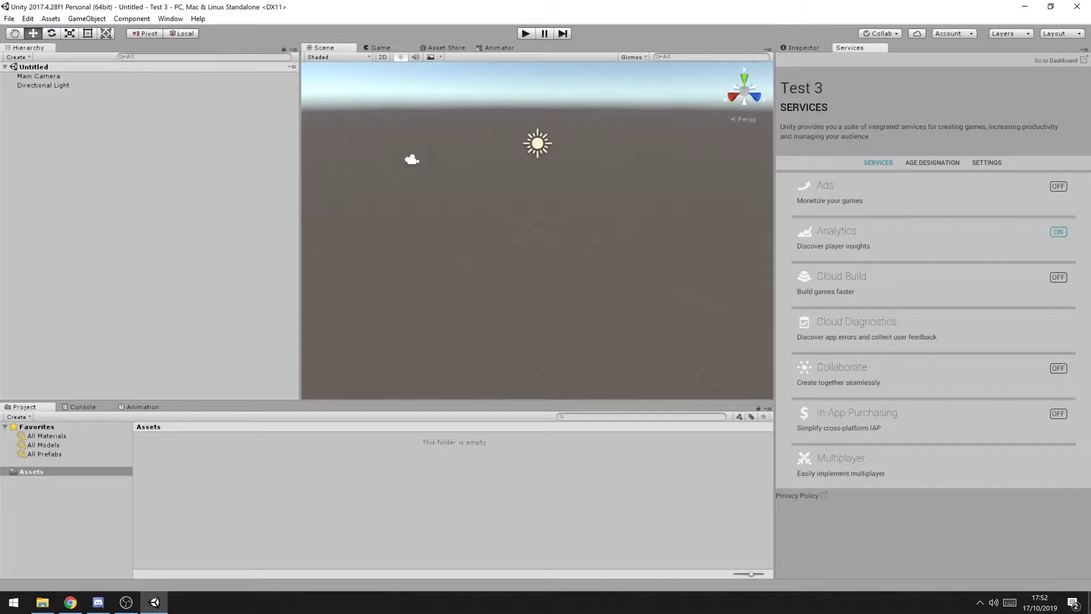
Open CameraDog.unitypackage from the desktop and import all its files into Test 3
{"action": "left_click", "coordinate": [1088, 602]}
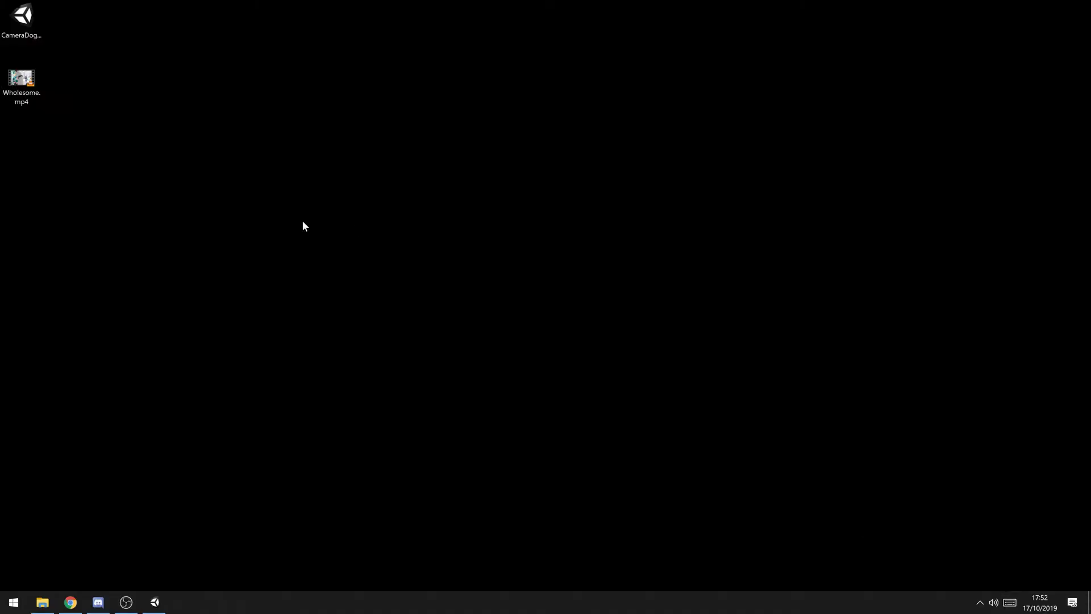
{"action": "double_click", "coordinate": [26, 23]}
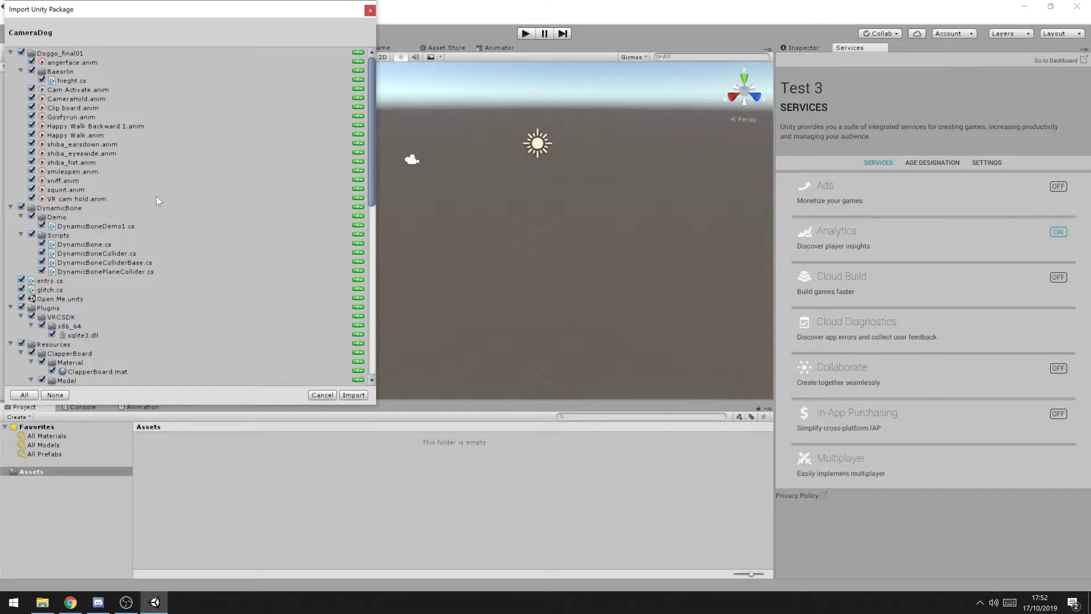
{"action": "scroll", "coordinate": [159, 211], "scroll_direction": "down", "scroll_amount": 5}
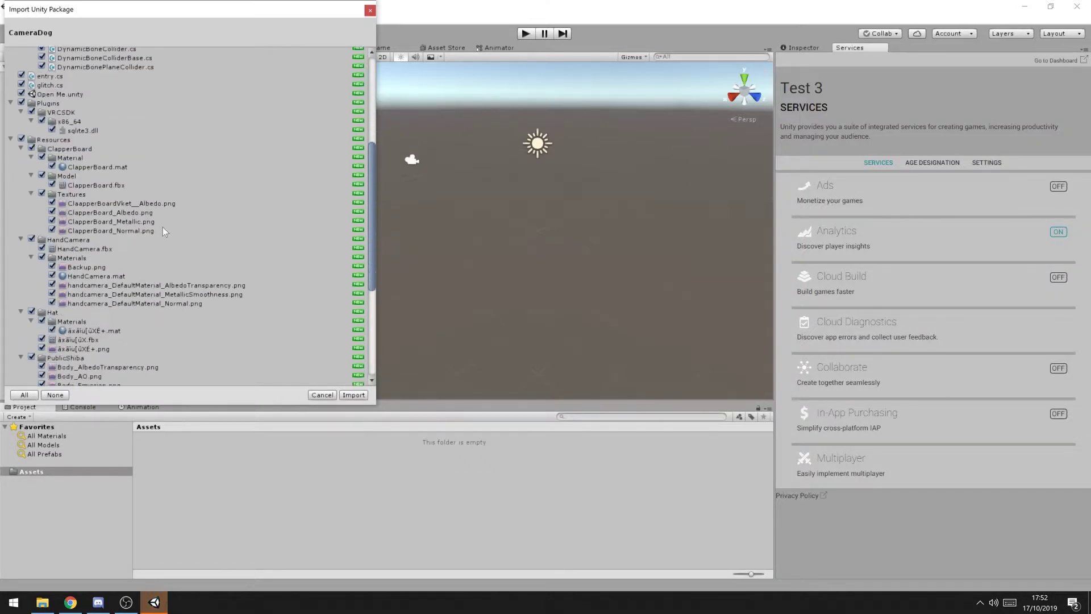
{"action": "scroll", "coordinate": [165, 247], "scroll_direction": "up", "scroll_amount": 6}
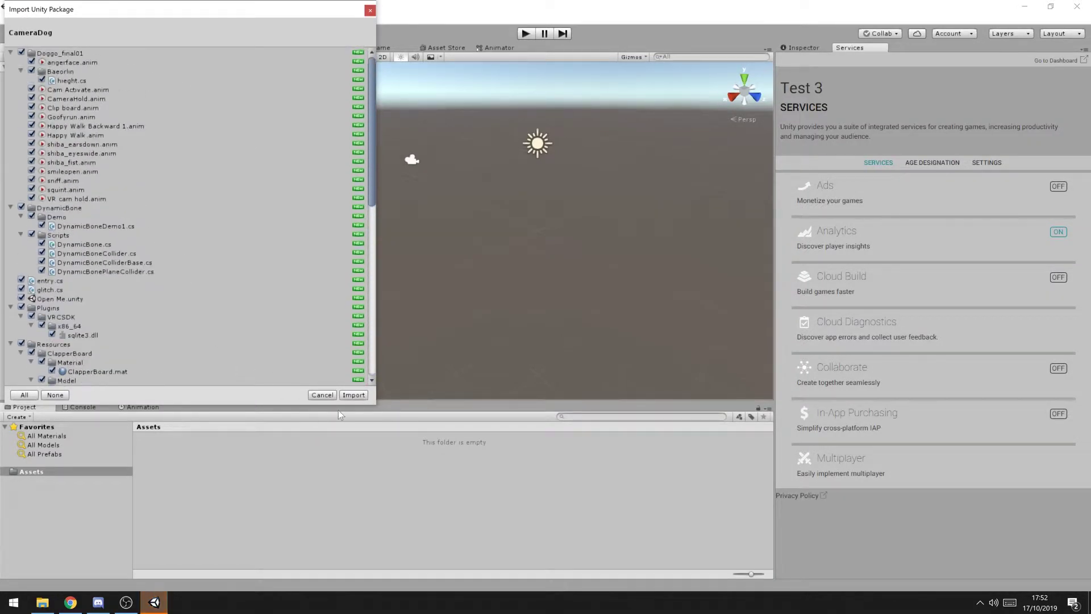
{"action": "left_click", "coordinate": [352, 396]}
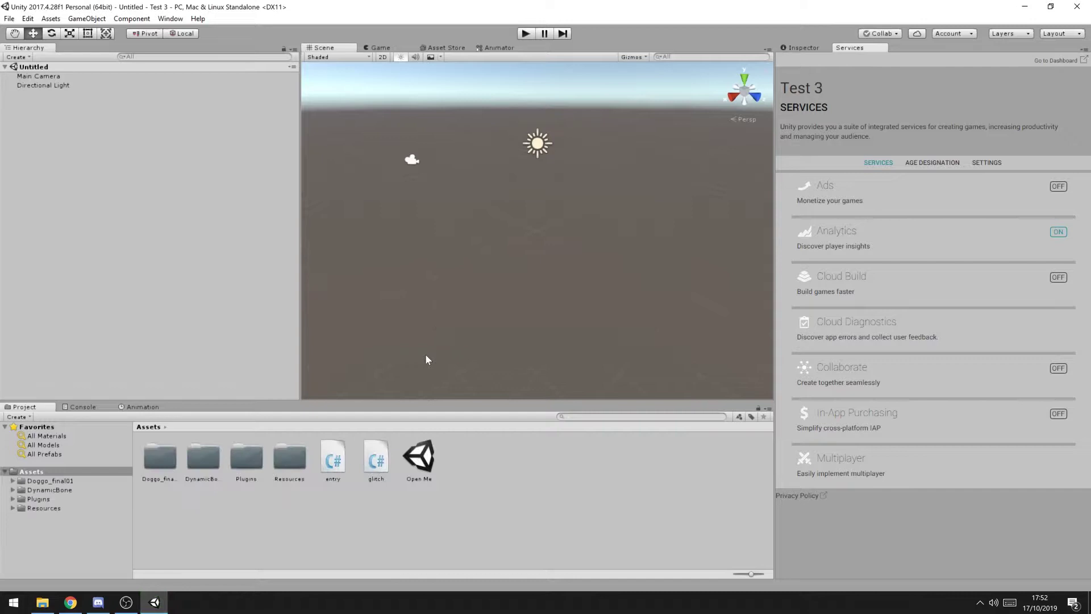
Load the Open Me scene, zoom and orbit onto the Shiba, then deselect the scene asset
{"action": "double_click", "coordinate": [427, 457]}
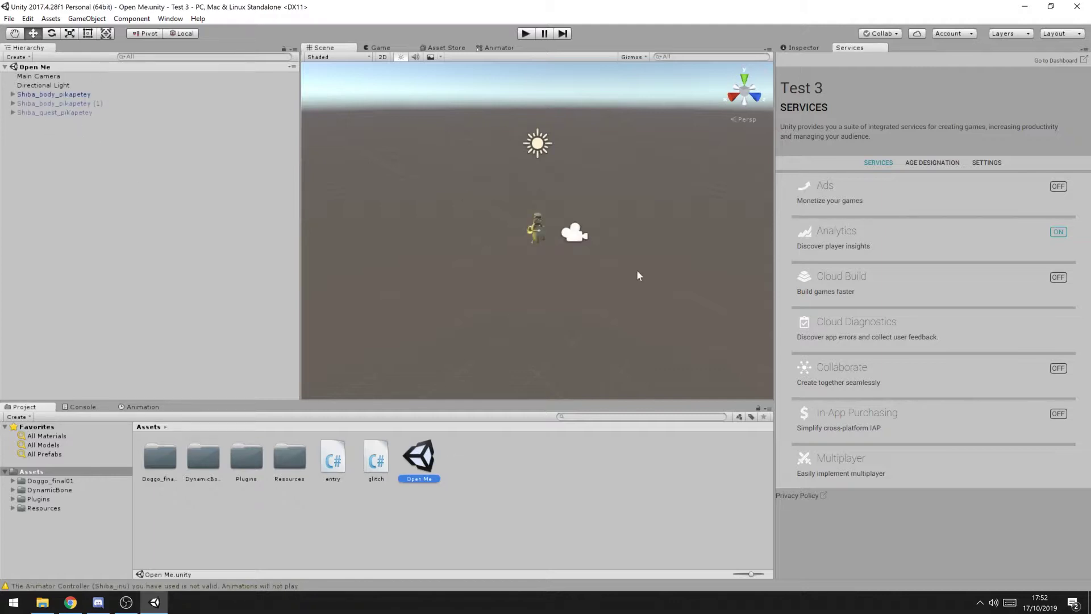
{"action": "scroll", "coordinate": [557, 195], "scroll_direction": "up", "scroll_amount": 10}
{"action": "left_click_drag", "start_coordinate": [616, 173], "coordinate": [589, 138], "text": "alt"}
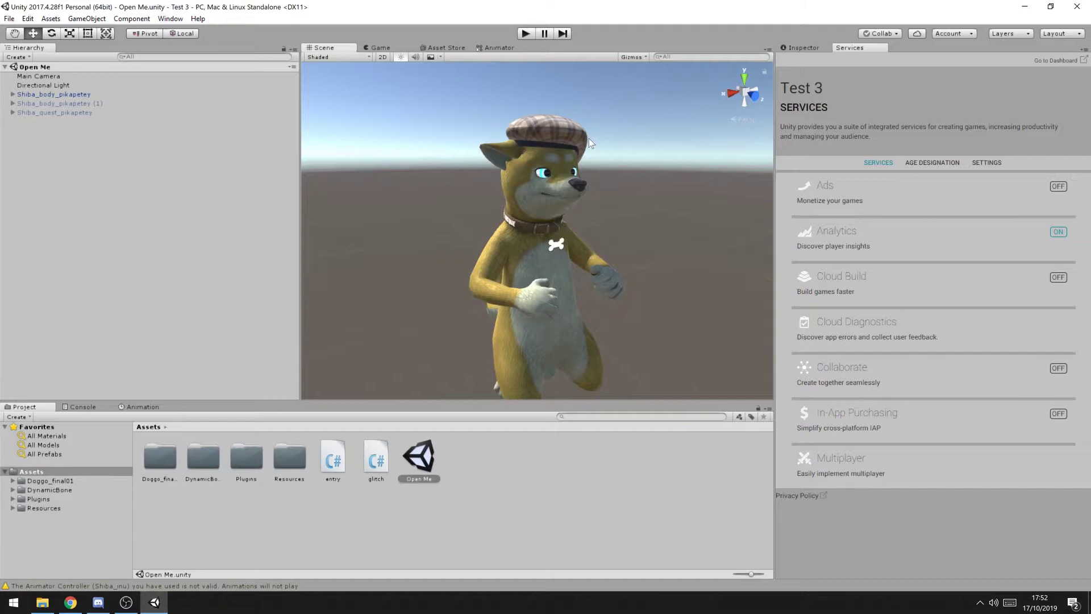
{"action": "left_click", "coordinate": [805, 47]}
{"action": "left_click", "coordinate": [684, 198]}
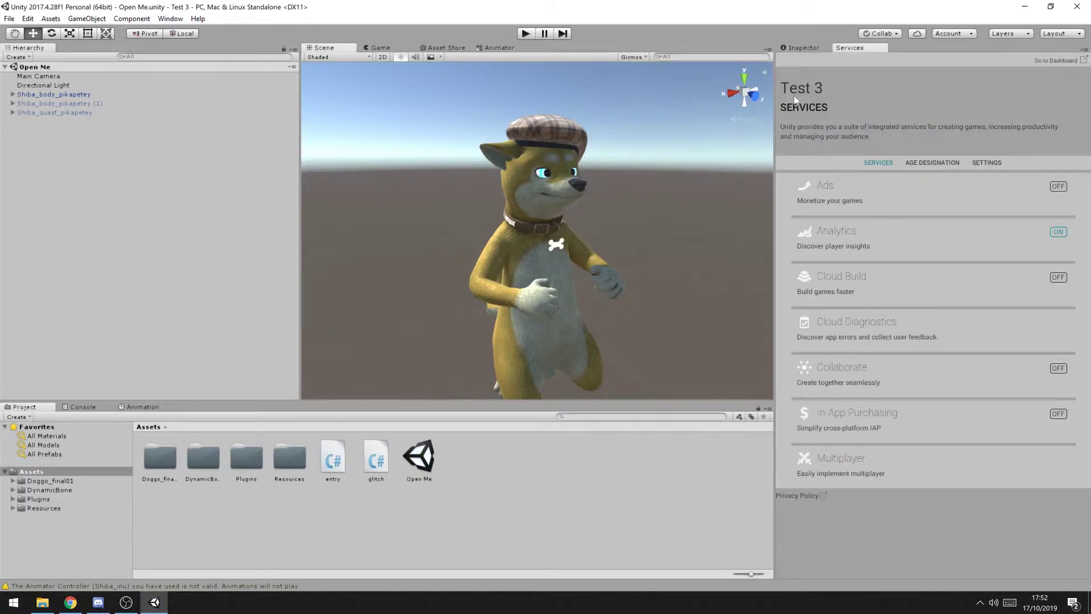
Use Assets > Import Package > Custom Package to open VRCSDK-2019.08.23.13.45_Public from D:\Unity
{"action": "left_click", "coordinate": [27, 19]}
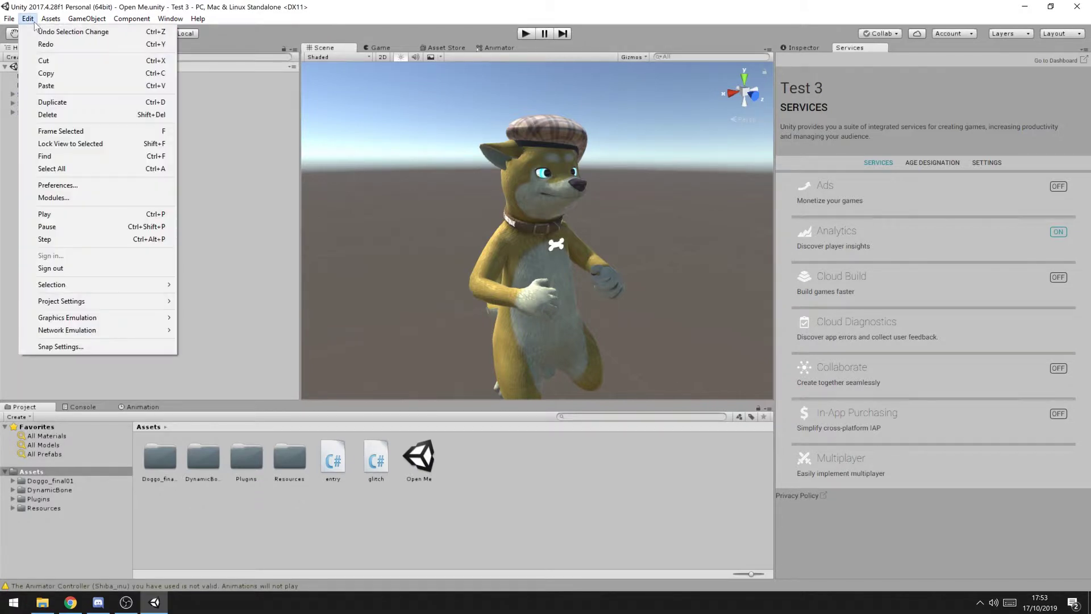
{"action": "mouse_move", "coordinate": [51, 21]}
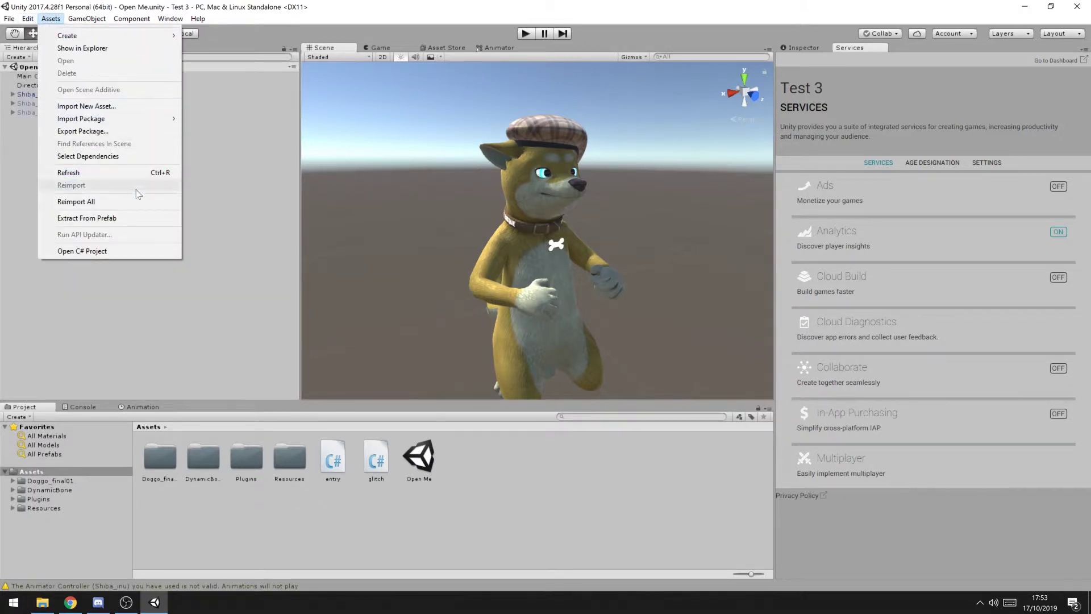
{"action": "mouse_move", "coordinate": [134, 120]}
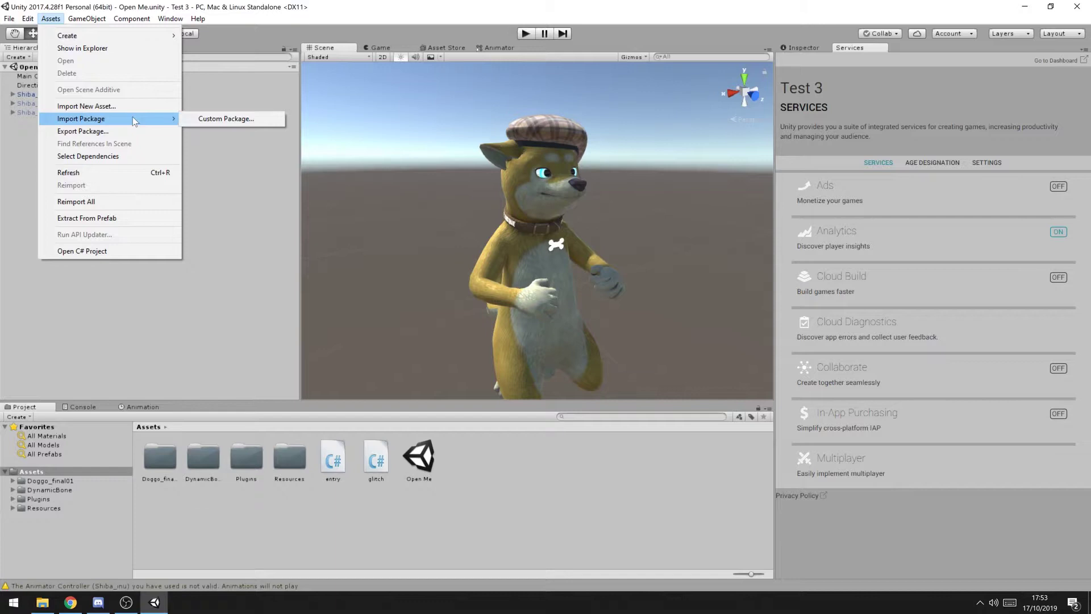
{"action": "left_click", "coordinate": [216, 121]}
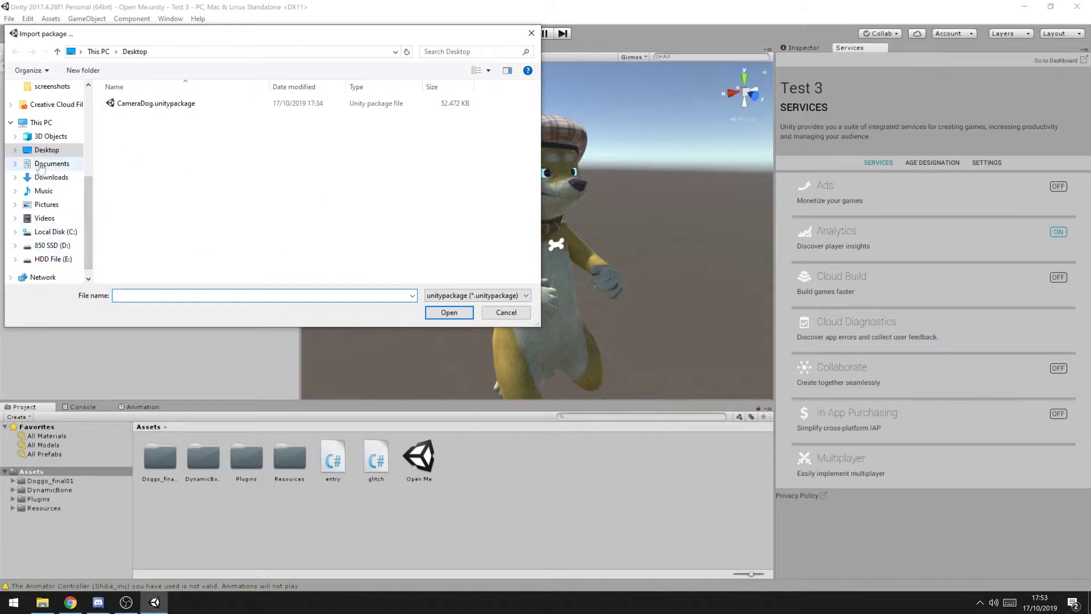
{"action": "scroll", "coordinate": [39, 166], "scroll_direction": "up", "scroll_amount": 3}
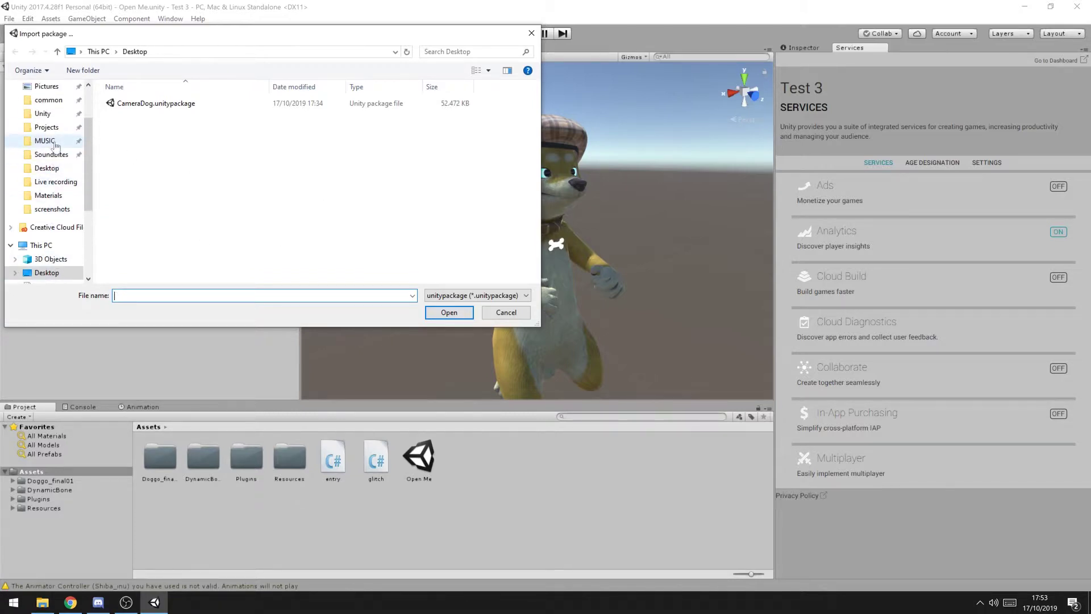
{"action": "scroll", "coordinate": [55, 146], "scroll_direction": "up", "scroll_amount": 1}
{"action": "left_click", "coordinate": [43, 141]}
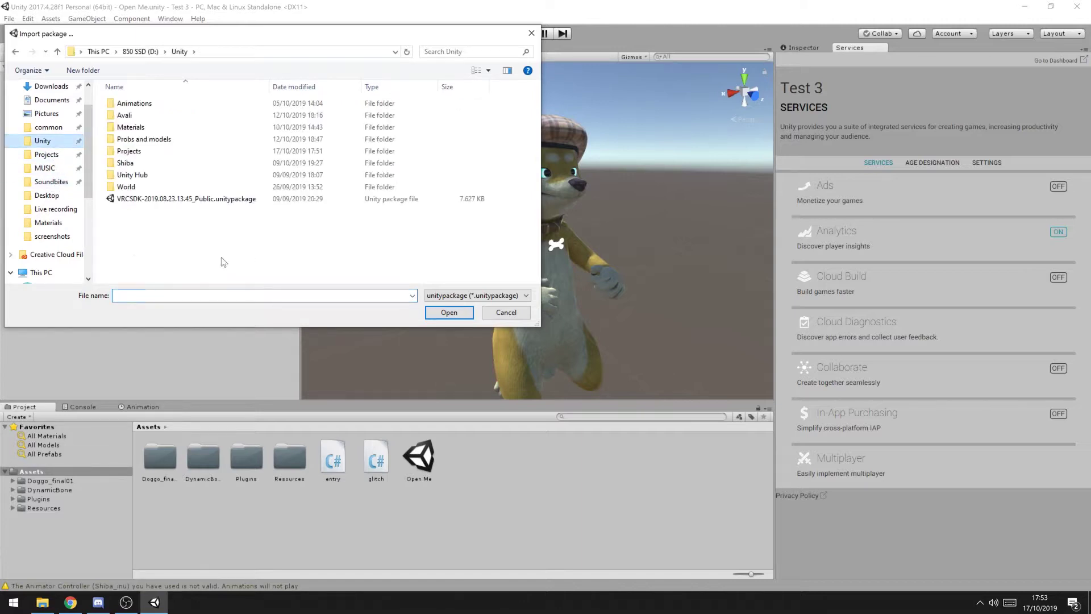
{"action": "left_click", "coordinate": [169, 202]}
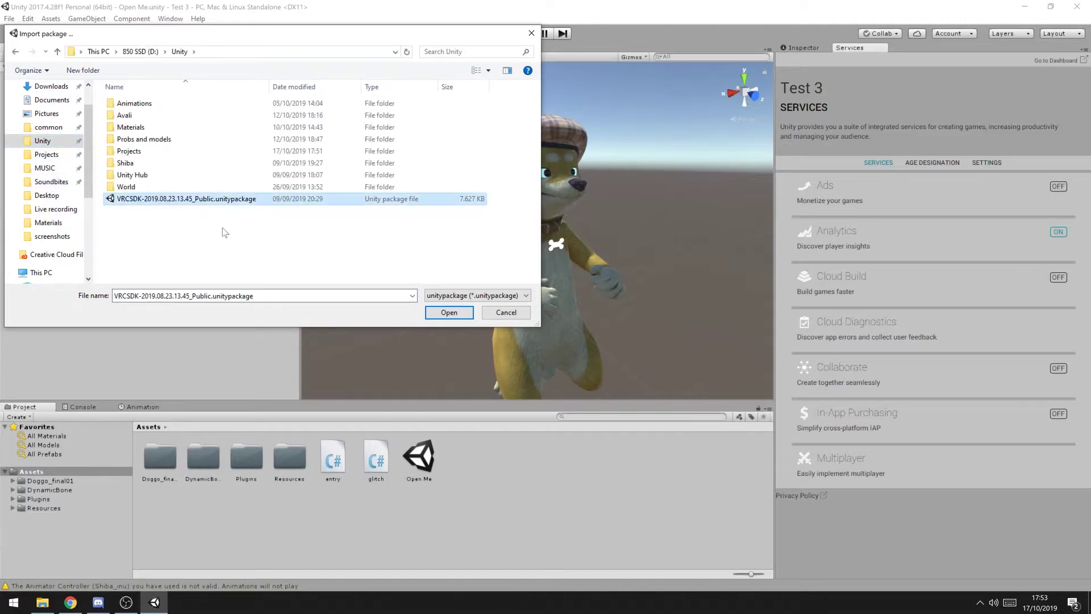
{"action": "left_click", "coordinate": [449, 314]}
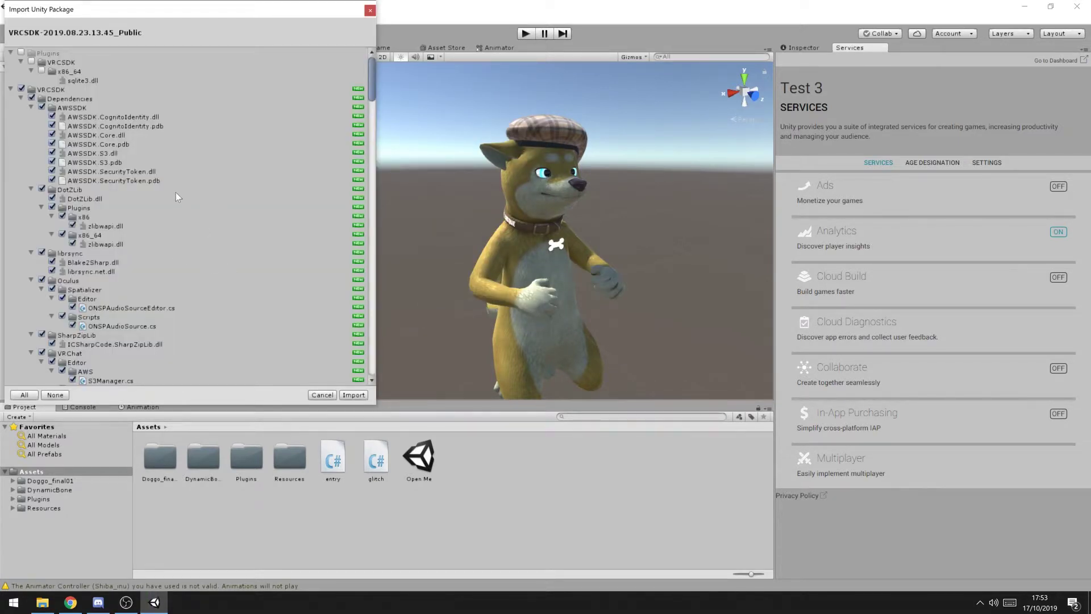
{"action": "scroll", "coordinate": [186, 193], "scroll_direction": "down", "scroll_amount": 15}
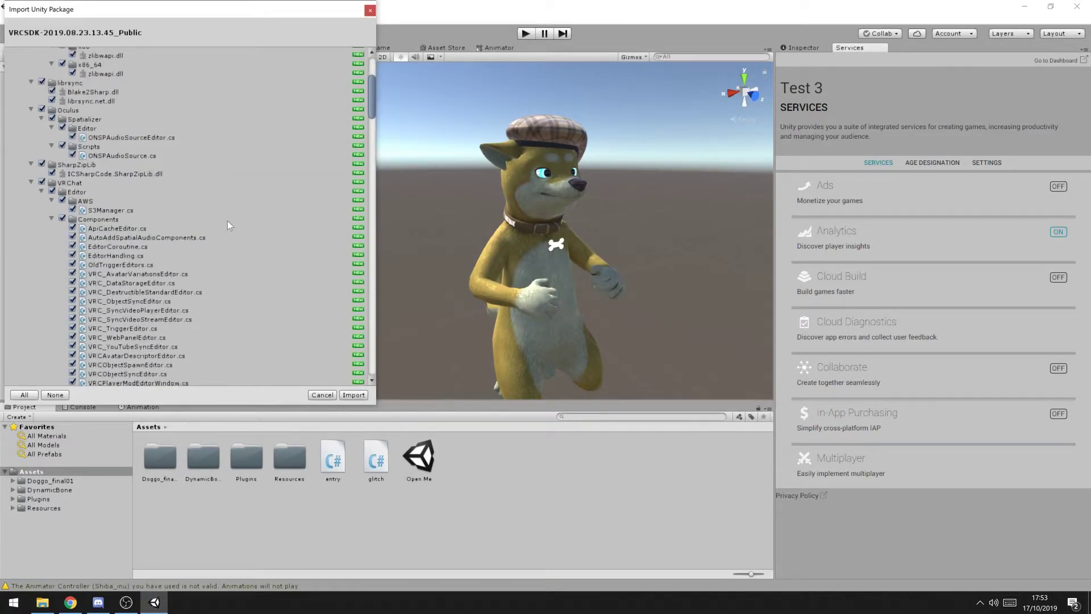
Import all files of the VRChat SDK package into the project
{"action": "left_click", "coordinate": [353, 395]}
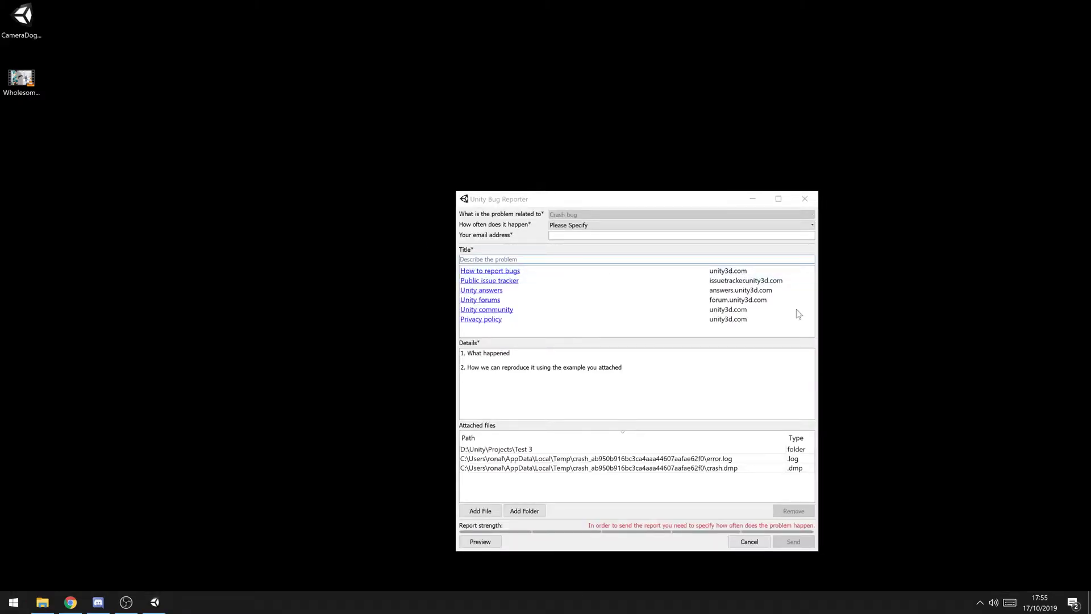
Close the bug reporter, reopen Test 3 in Unity, reload Open Me and check the VRChat SDK menu
{"action": "left_click", "coordinate": [805, 198]}
{"action": "key", "text": "super"}
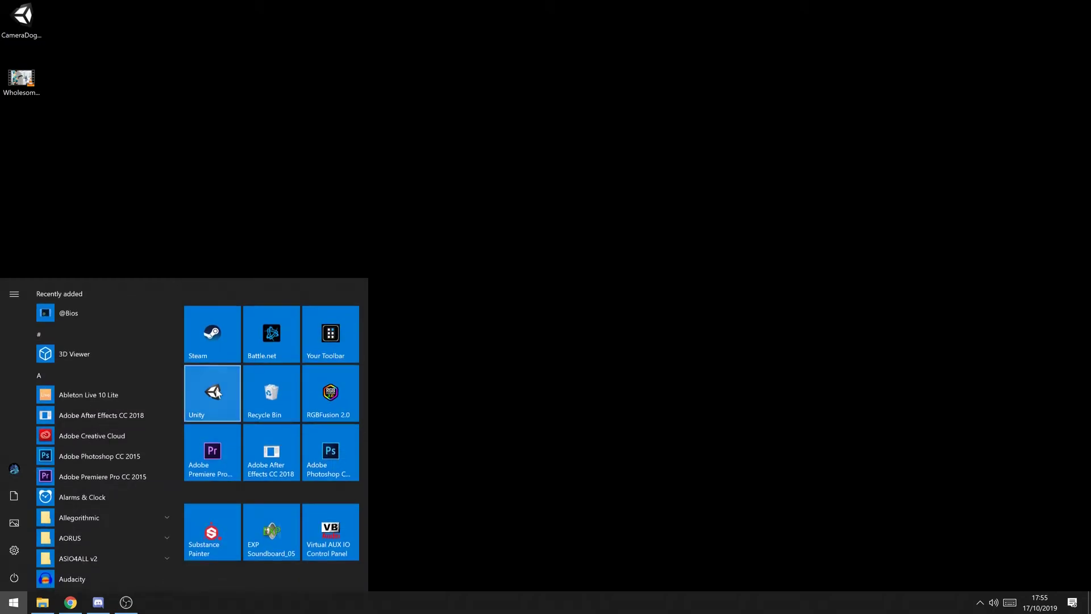
{"action": "left_click", "coordinate": [212, 394]}
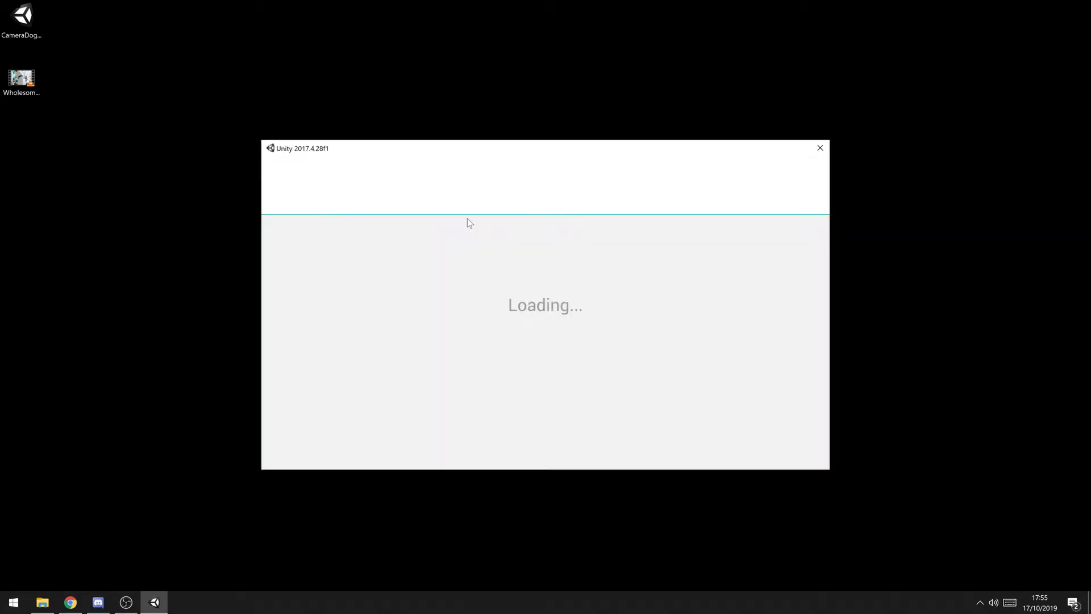
{"action": "left_click", "coordinate": [400, 240]}
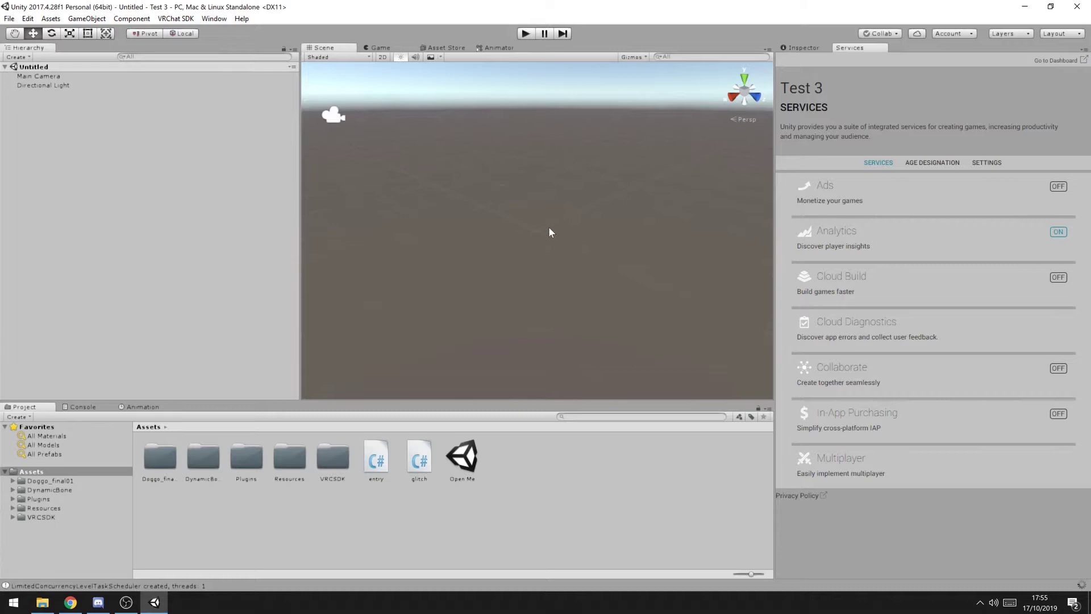
{"action": "double_click", "coordinate": [475, 467]}
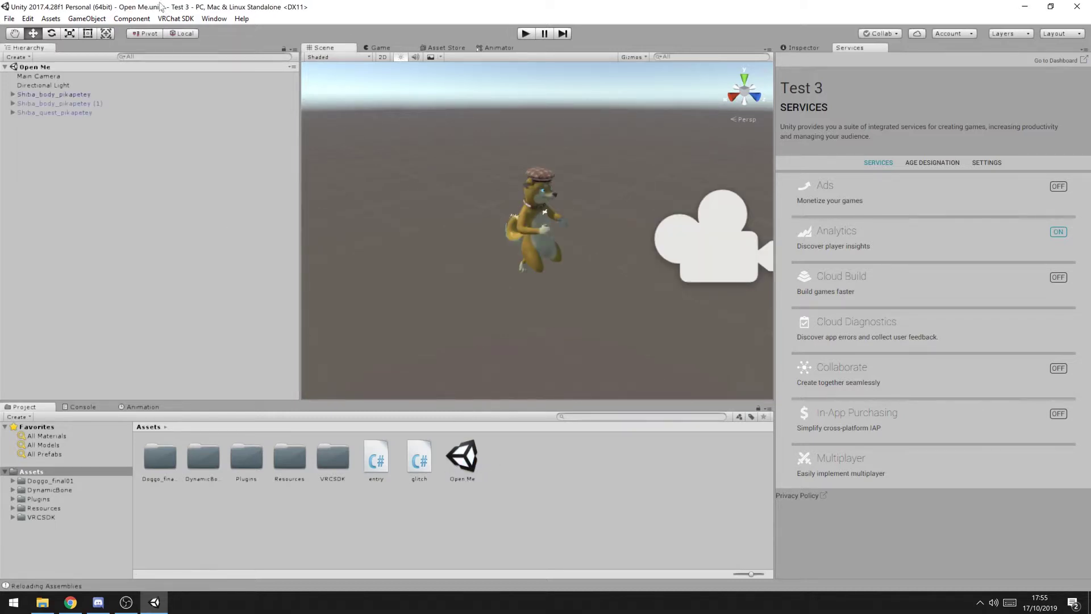
{"action": "left_click", "coordinate": [175, 19]}
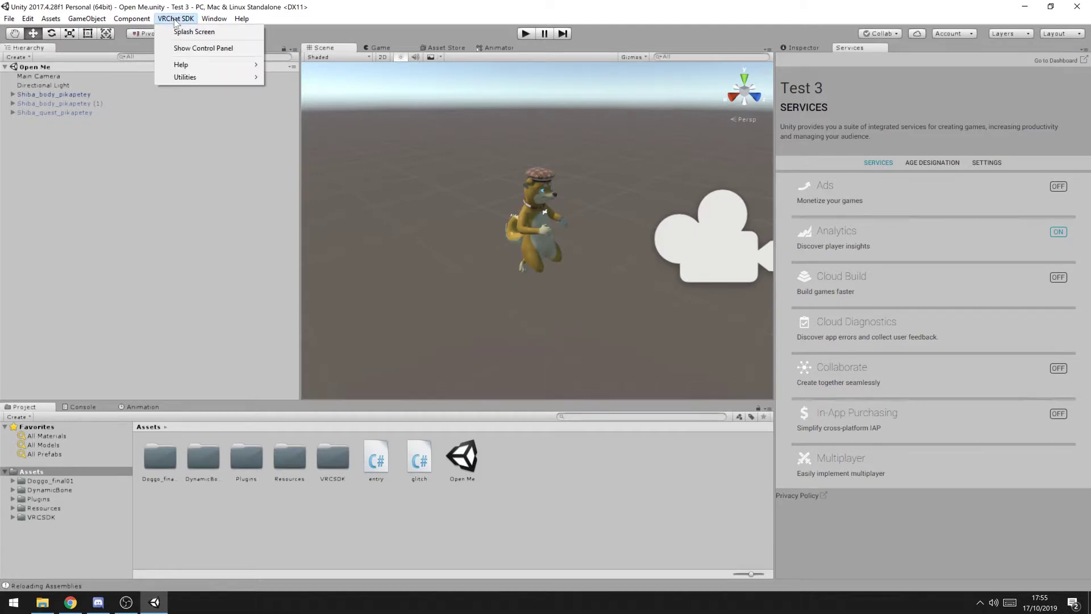
Turn the view to face the Shiba and select Shiba_body_pikapetey to show its properties
{"action": "left_click", "coordinate": [511, 148]}
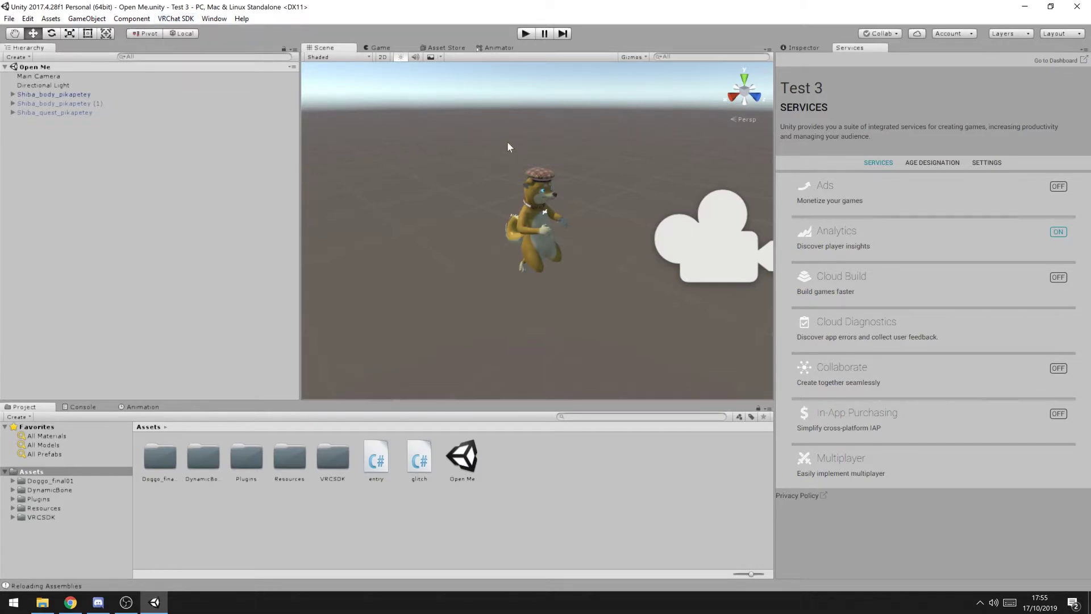
{"action": "left_click_drag", "start_coordinate": [512, 148], "coordinate": [372, 116], "text": "alt"}
{"action": "scroll", "coordinate": [372, 115], "scroll_direction": "up", "scroll_amount": 3}
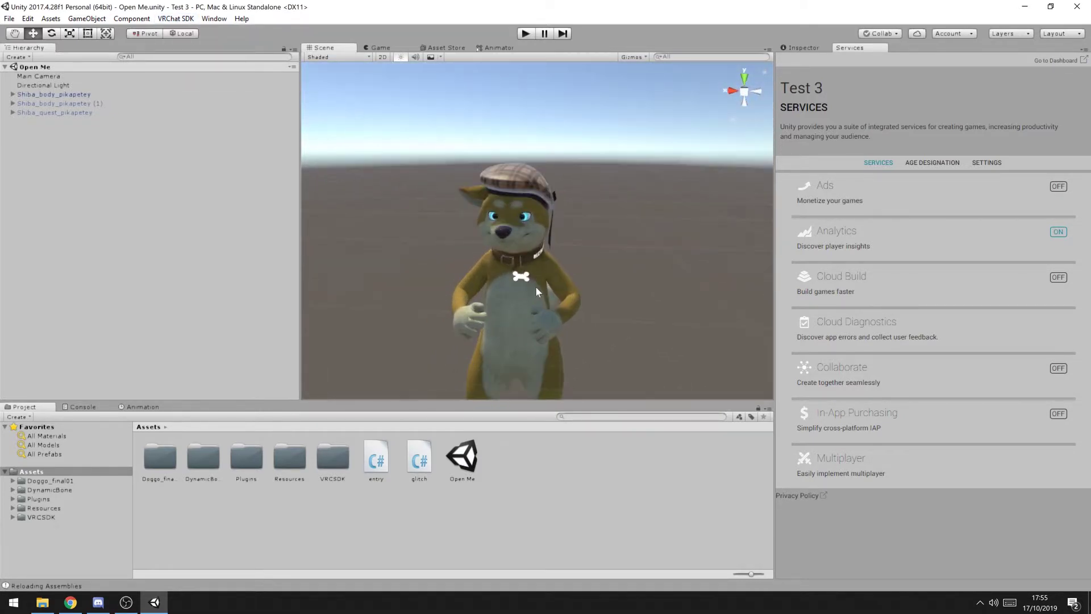
{"action": "left_click", "coordinate": [585, 256]}
{"action": "left_click", "coordinate": [802, 48]}
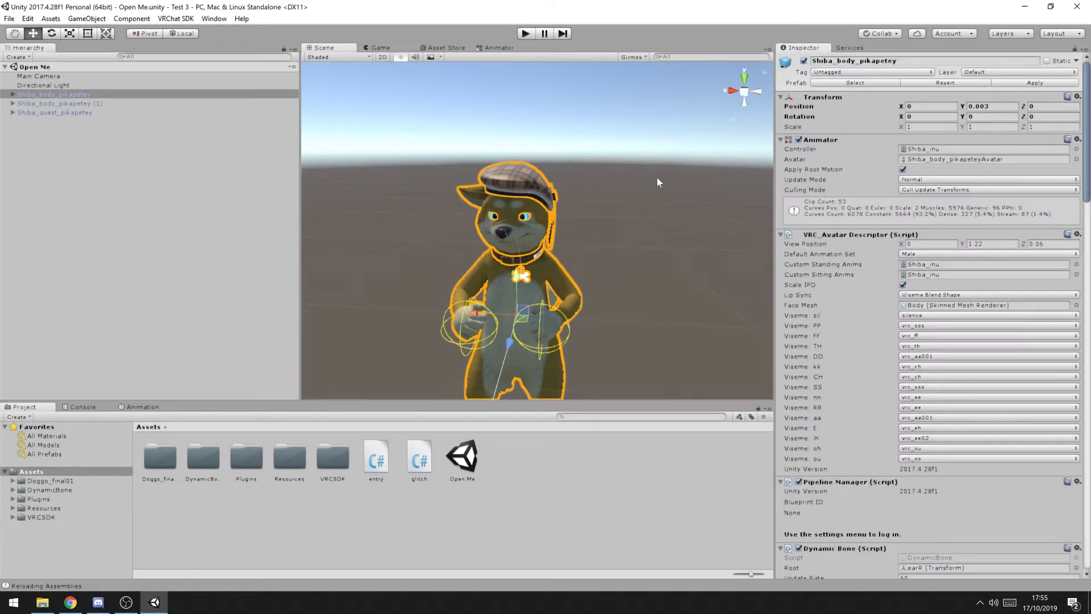
{"action": "left_click_drag", "start_coordinate": [561, 160], "coordinate": [477, 168], "text": "alt"}
Open the VRChat SDK control panel, sign in to VRChat, and glance at the Builder tab
{"action": "left_click", "coordinate": [186, 21]}
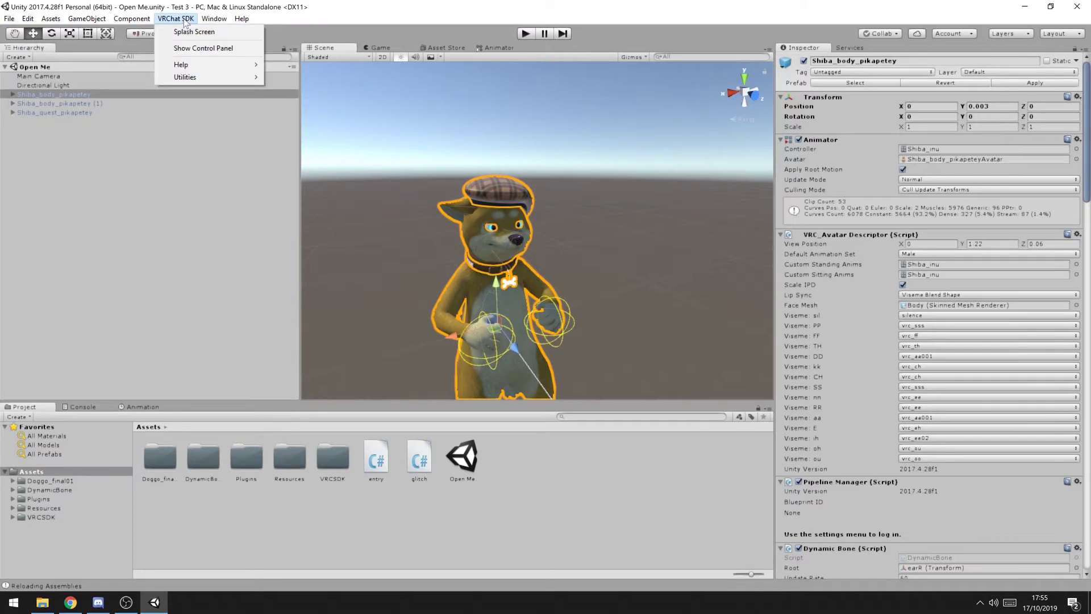
{"action": "left_click", "coordinate": [214, 50]}
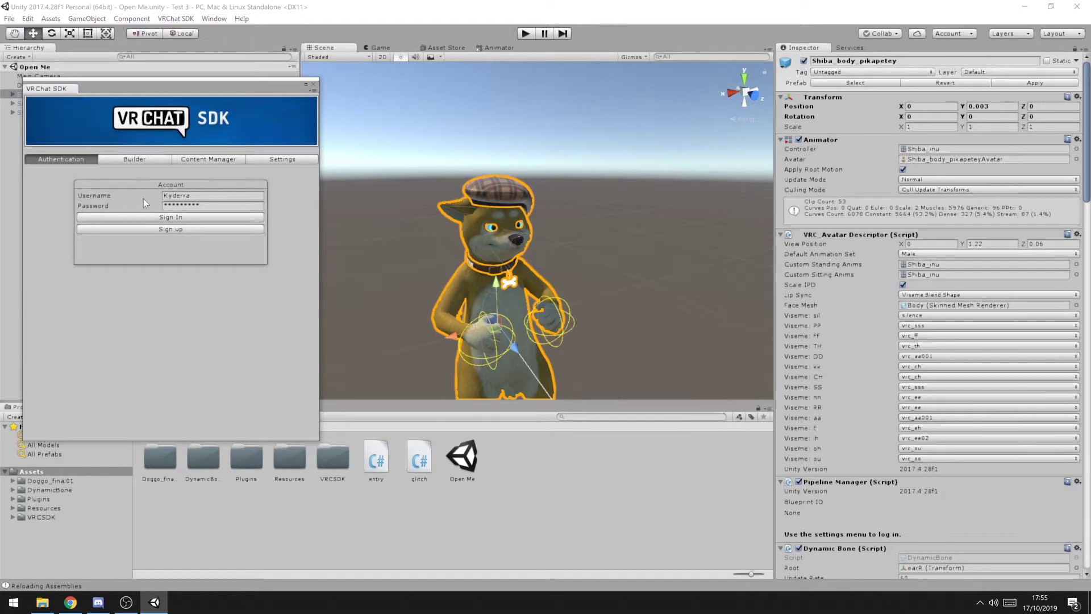
{"action": "left_click", "coordinate": [191, 219]}
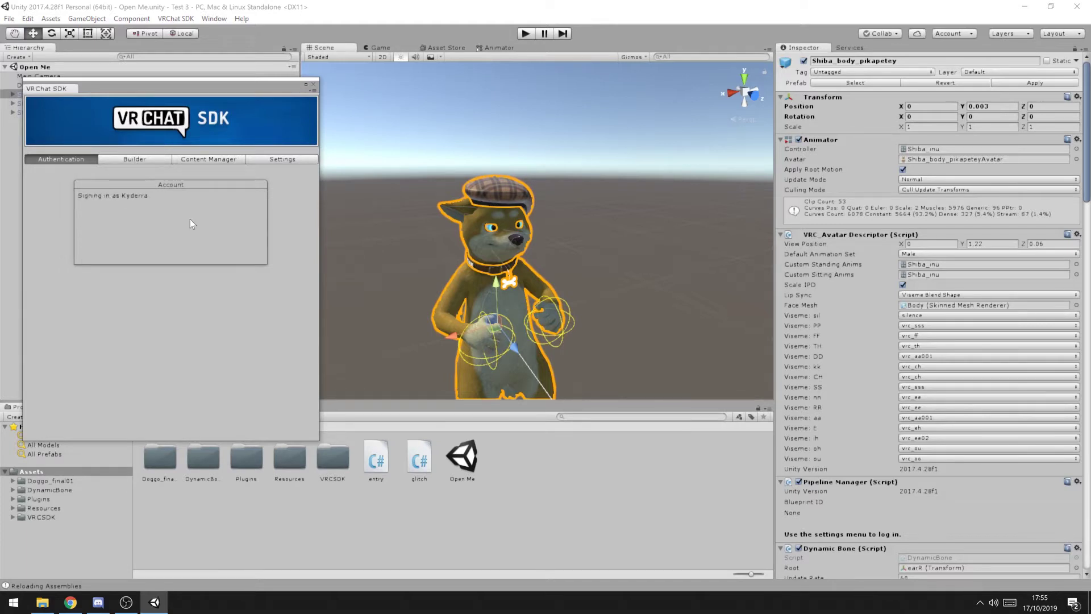
{"action": "left_click", "coordinate": [152, 159]}
{"action": "left_click", "coordinate": [64, 160]}
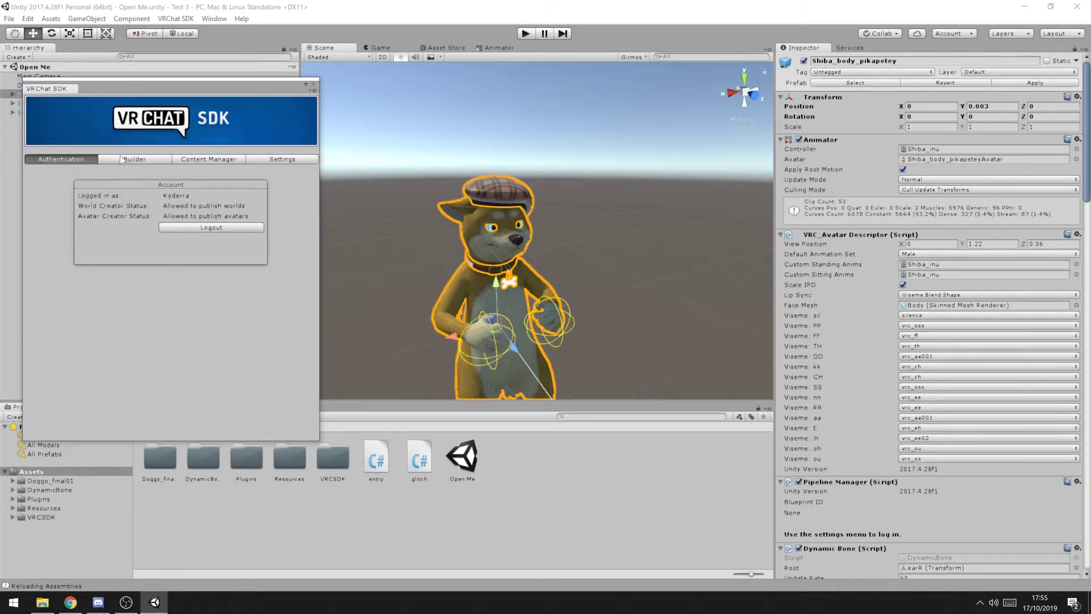
Reselect the Shiba avatar and use Detach (Optional) in Pipeline Manager to clear its Blueprint ID
{"action": "scroll", "coordinate": [875, 316], "scroll_direction": "down", "scroll_amount": 10}
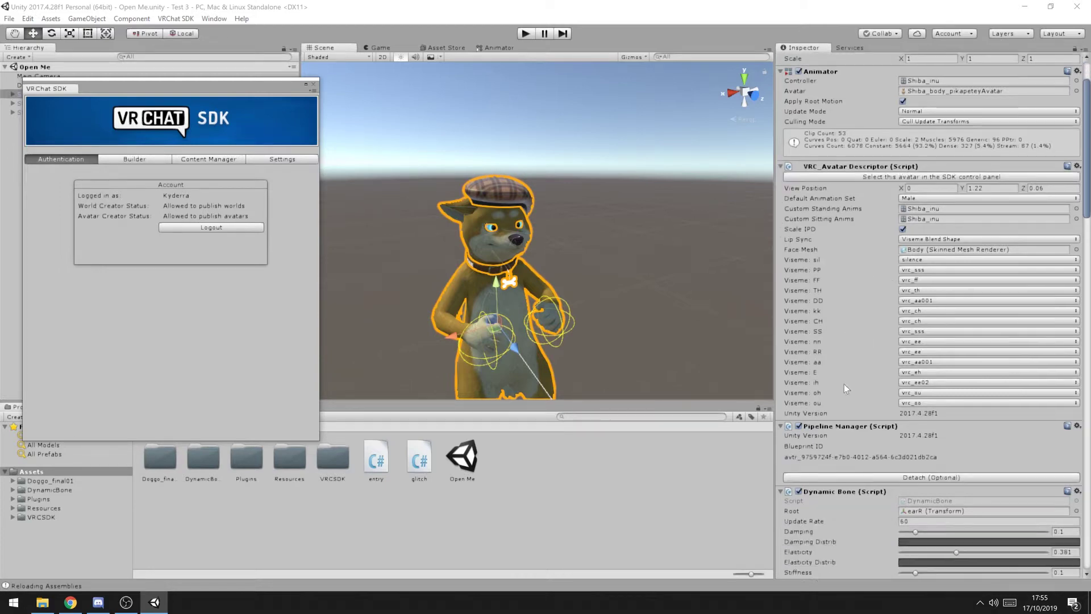
{"action": "scroll", "coordinate": [847, 360], "scroll_direction": "up", "scroll_amount": 10}
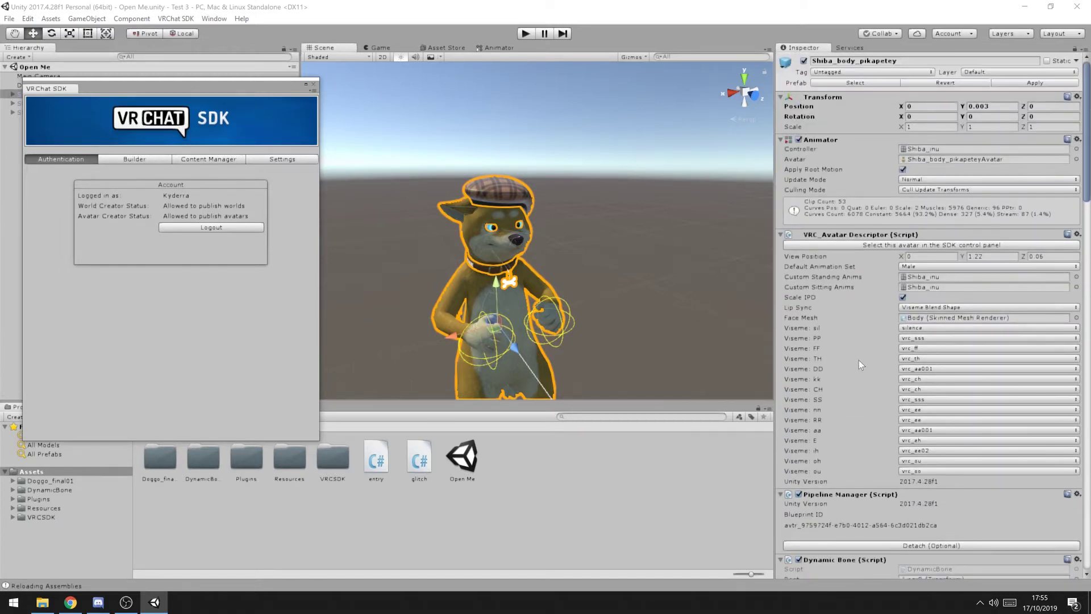
{"action": "scroll", "coordinate": [861, 357], "scroll_direction": "down", "scroll_amount": 7}
{"action": "scroll", "coordinate": [861, 356], "scroll_direction": "down", "scroll_amount": 10}
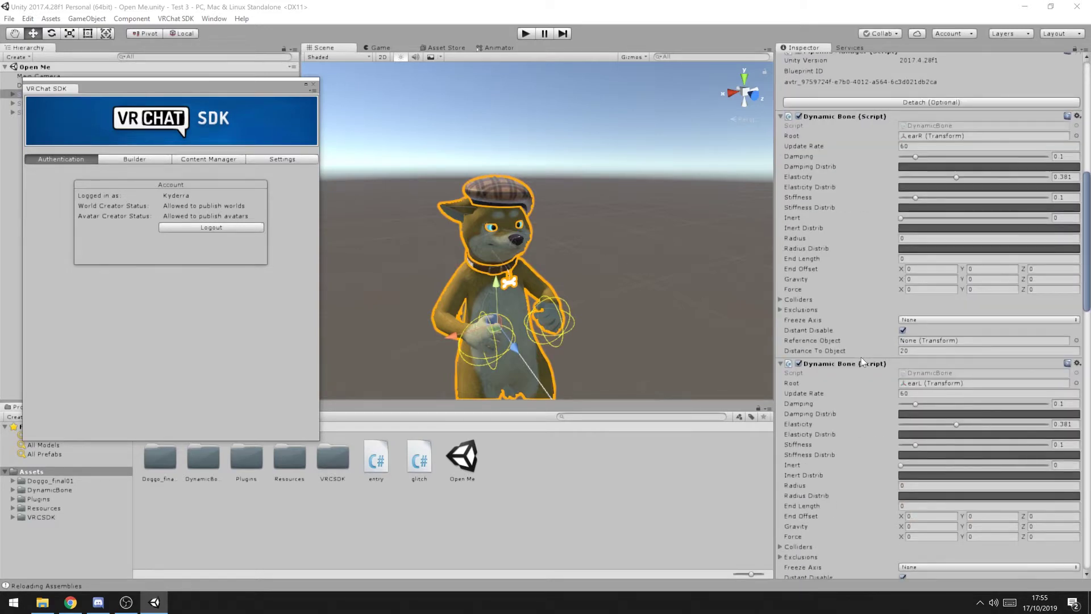
{"action": "scroll", "coordinate": [861, 357], "scroll_direction": "down", "scroll_amount": 16}
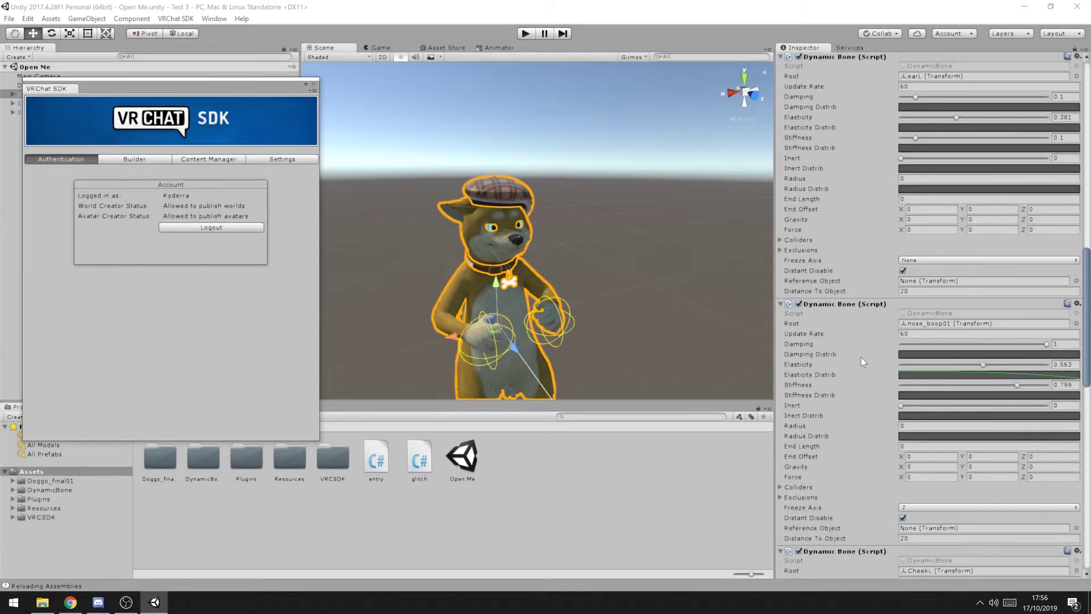
{"action": "scroll", "coordinate": [861, 357], "scroll_direction": "down", "scroll_amount": 16}
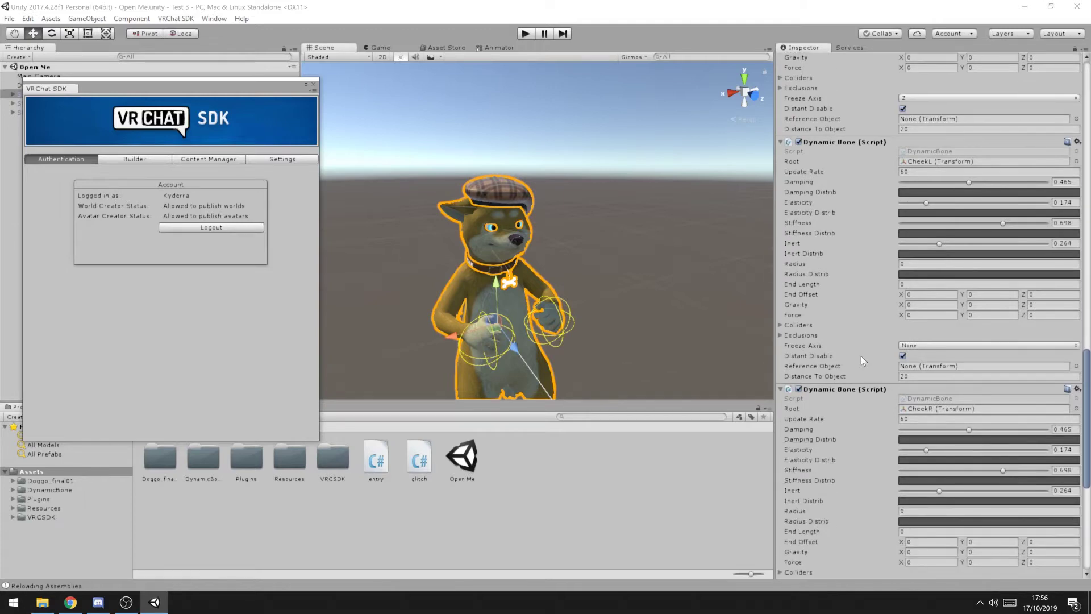
{"action": "scroll", "coordinate": [861, 357], "scroll_direction": "down", "scroll_amount": 6}
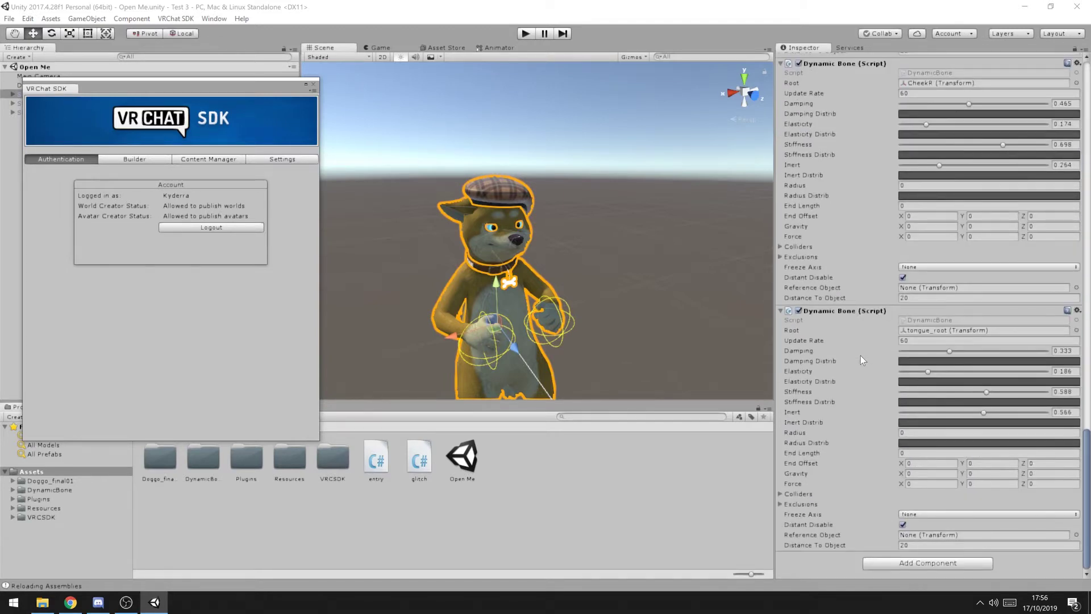
{"action": "scroll", "coordinate": [840, 420], "scroll_direction": "up", "scroll_amount": 20}
{"action": "scroll", "coordinate": [845, 377], "scroll_direction": "up", "scroll_amount": 14}
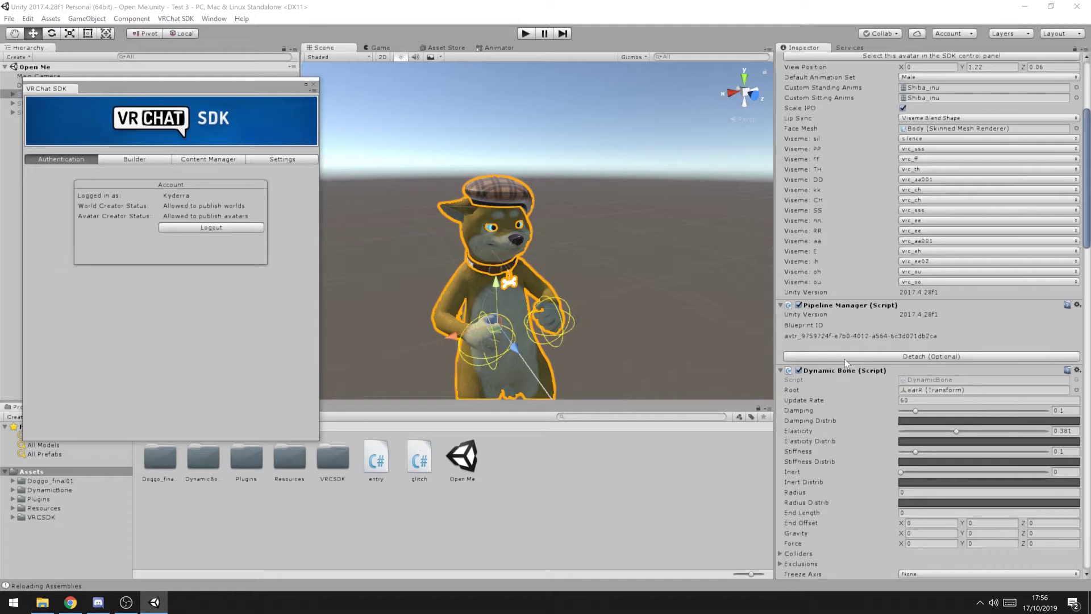
{"action": "scroll", "coordinate": [841, 352], "scroll_direction": "up", "scroll_amount": 8}
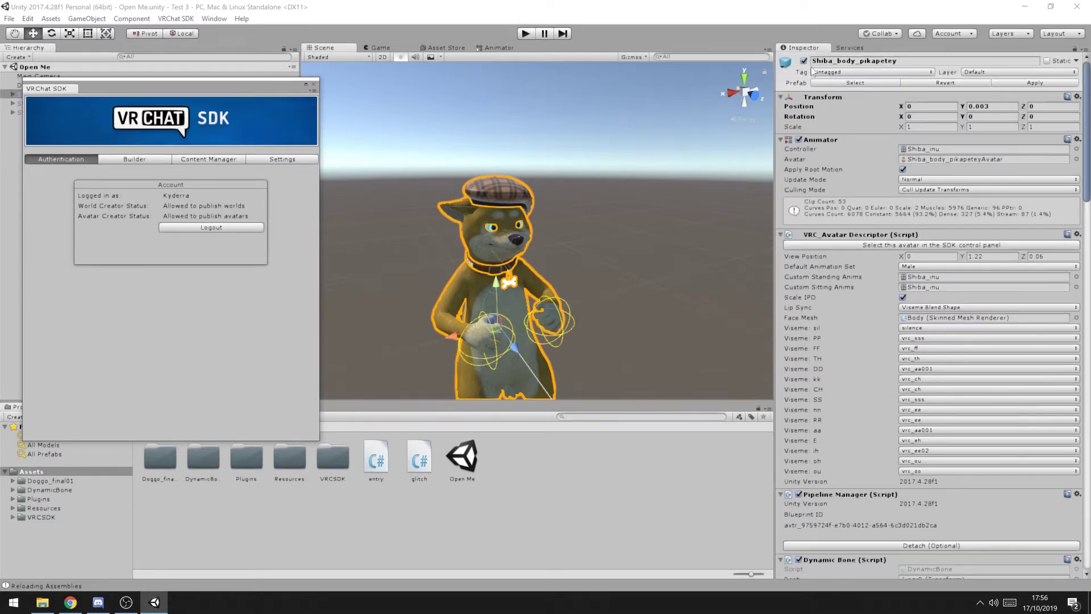
{"action": "left_click", "coordinate": [660, 199]}
{"action": "left_click", "coordinate": [512, 325]}
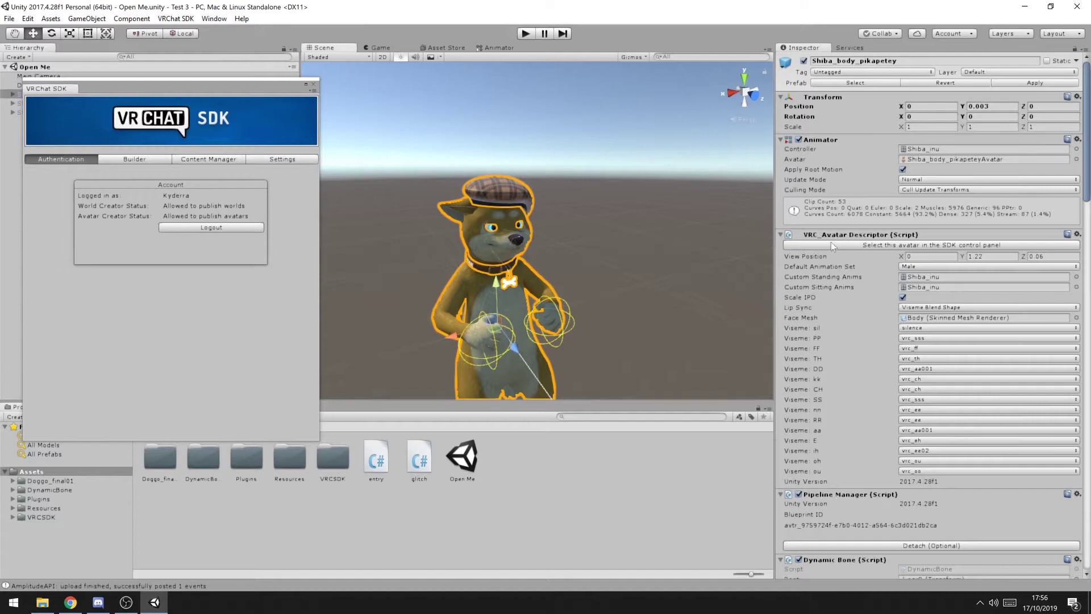
{"action": "scroll", "coordinate": [830, 244], "scroll_direction": "down", "scroll_amount": 4}
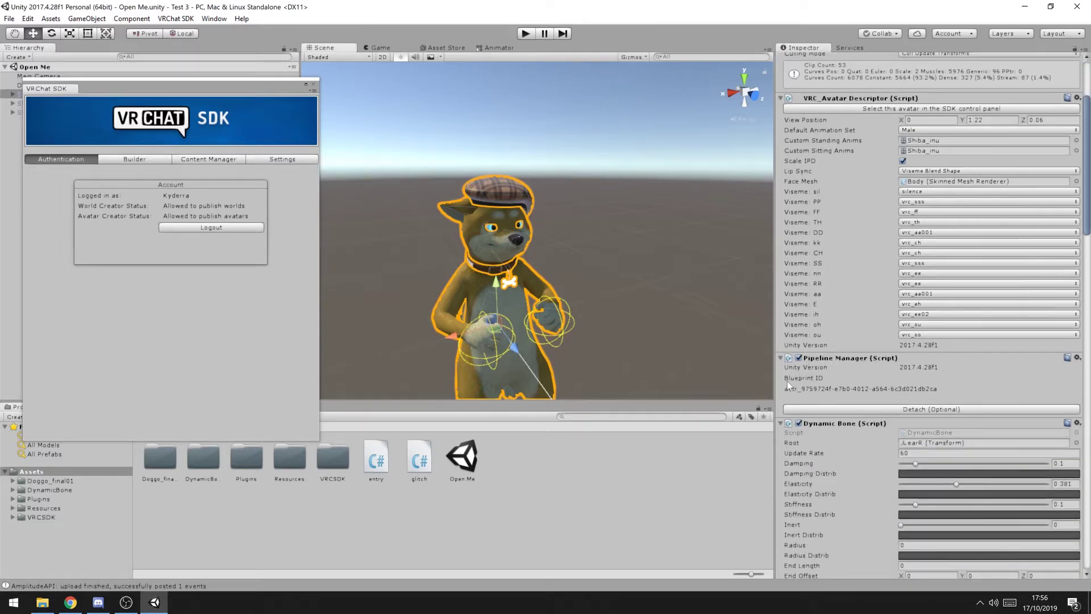
{"action": "left_click", "coordinate": [876, 410]}
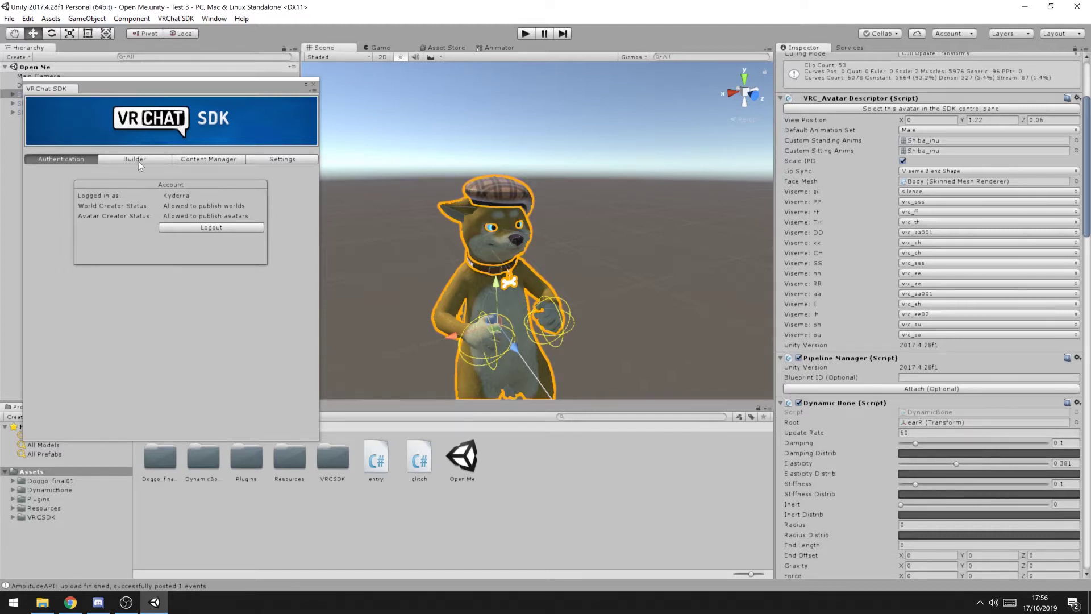
{"action": "left_click", "coordinate": [196, 159]}
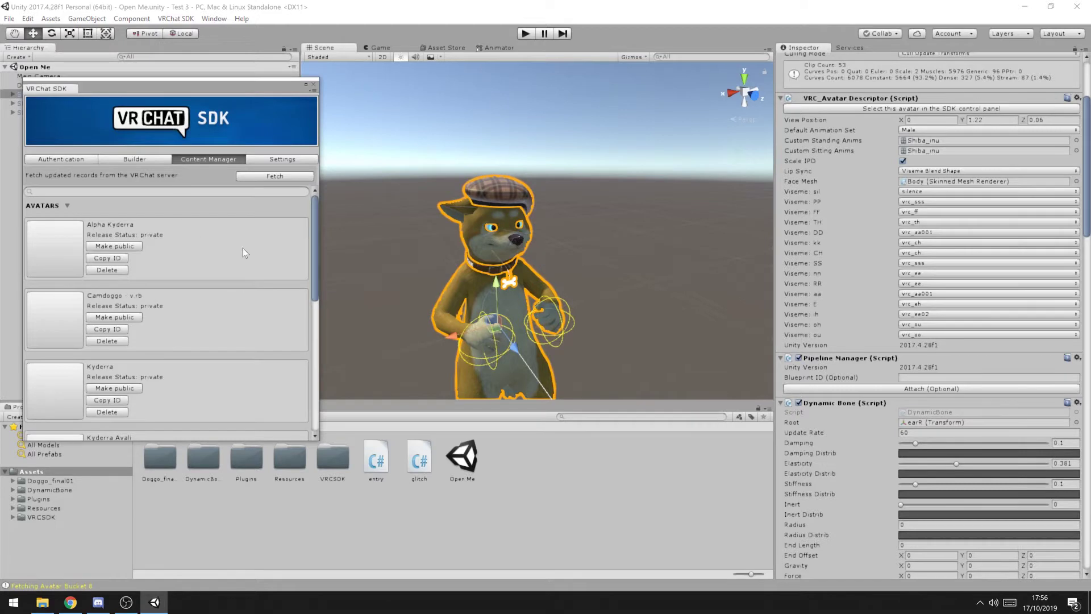
{"action": "scroll", "coordinate": [89, 271], "scroll_direction": "down", "scroll_amount": 3}
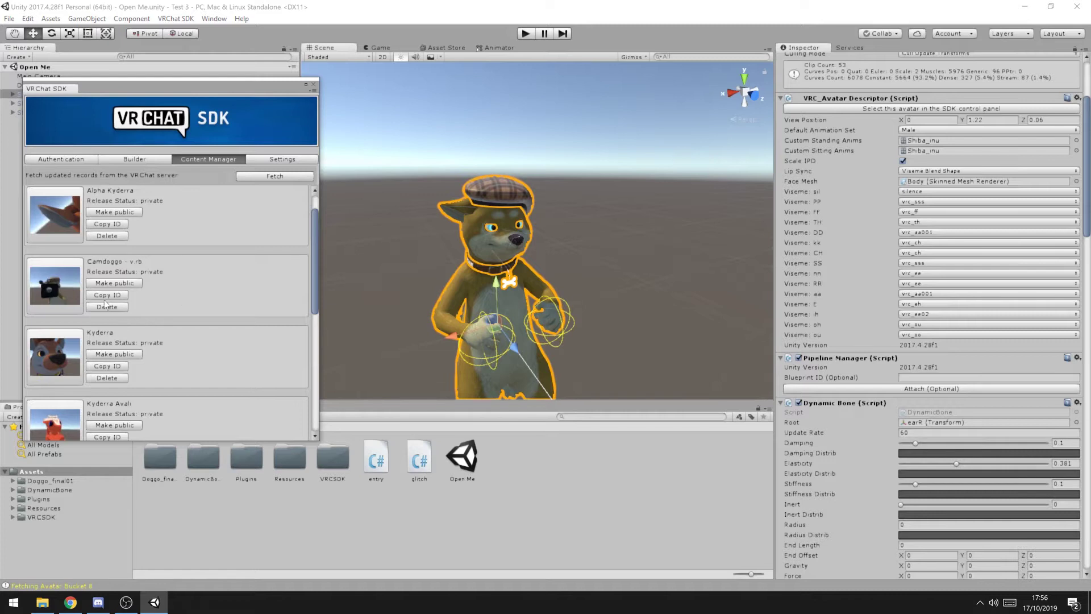
{"action": "left_click", "coordinate": [966, 377]}
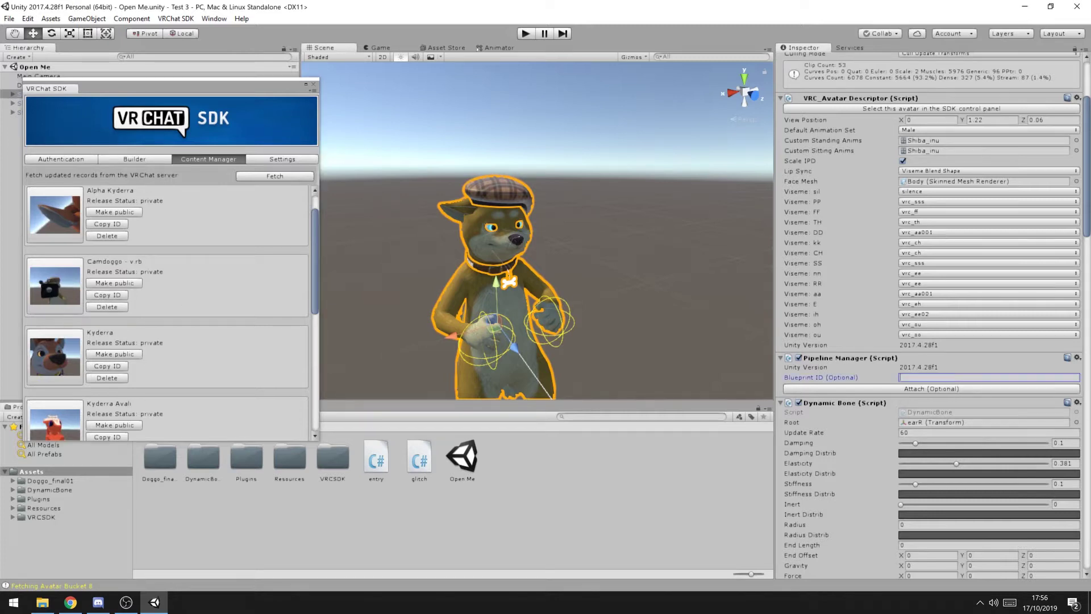
{"action": "type", "text": "avtr_9759724f-e7b0-4012-a564-6c3d021db2ca"}
{"action": "key", "text": "ctrl+a"}
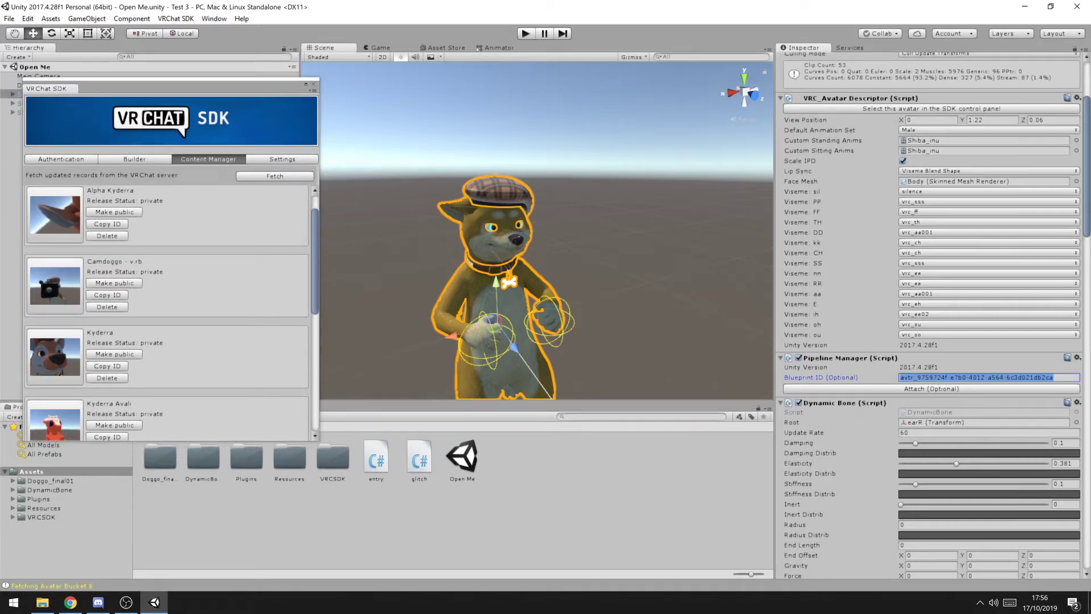
{"action": "key", "text": "BackSpace"}
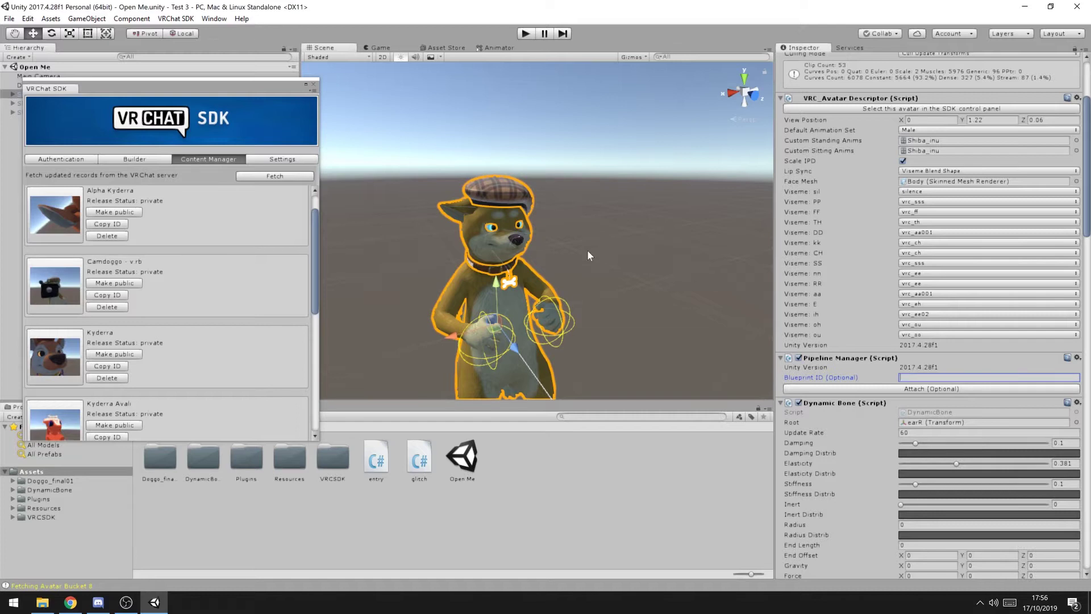
{"action": "left_click", "coordinate": [94, 159]}
In the VRChat SDK Builder tab, run Build & Publish on the Shiba avatar
{"action": "left_click", "coordinate": [137, 160]}
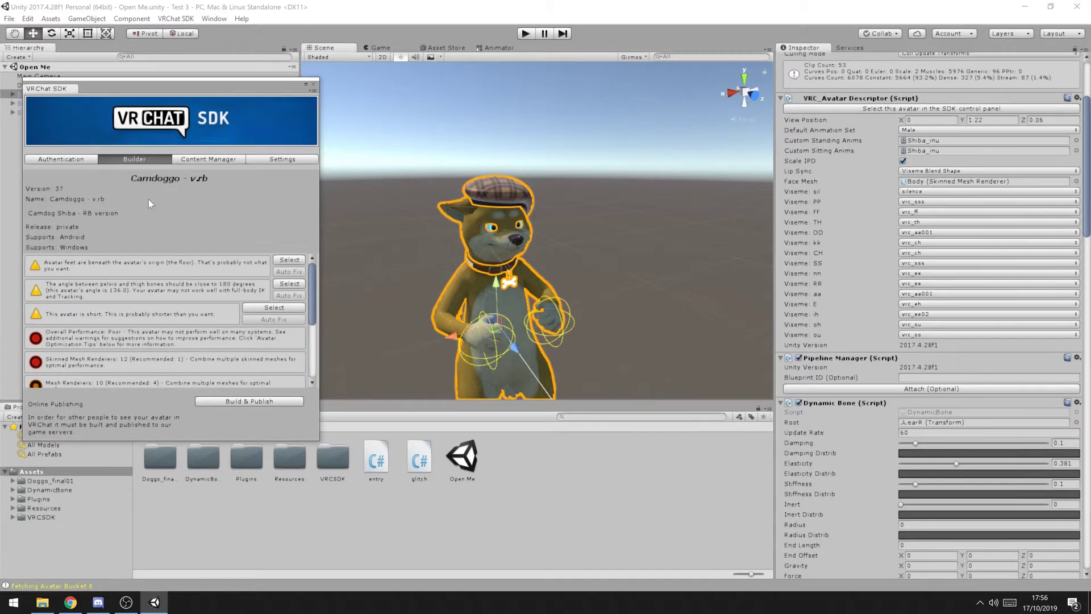
{"action": "left_click", "coordinate": [62, 160]}
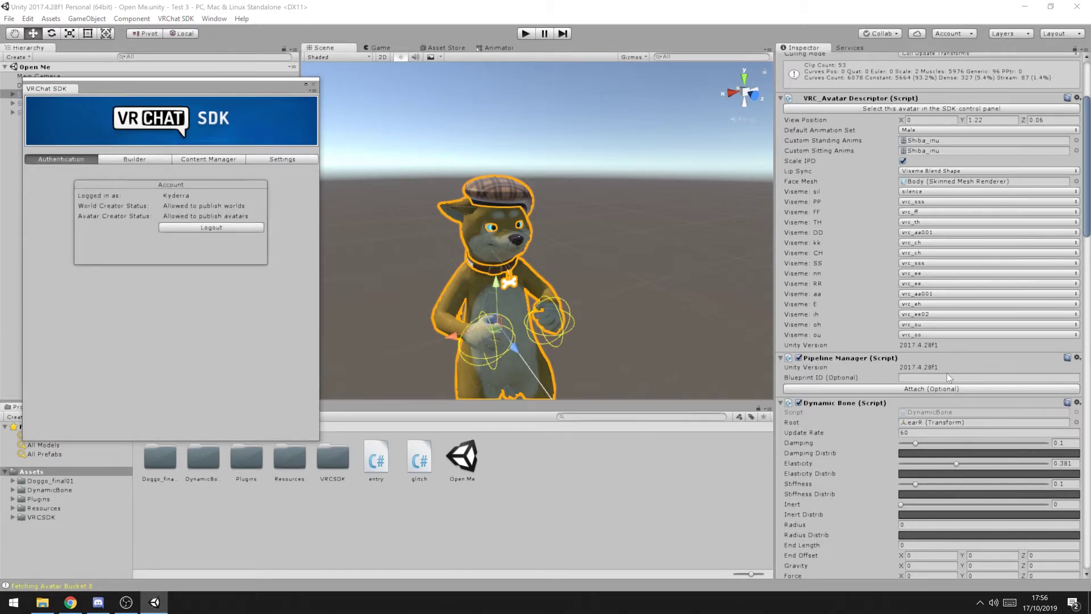
{"action": "left_click", "coordinate": [140, 158]}
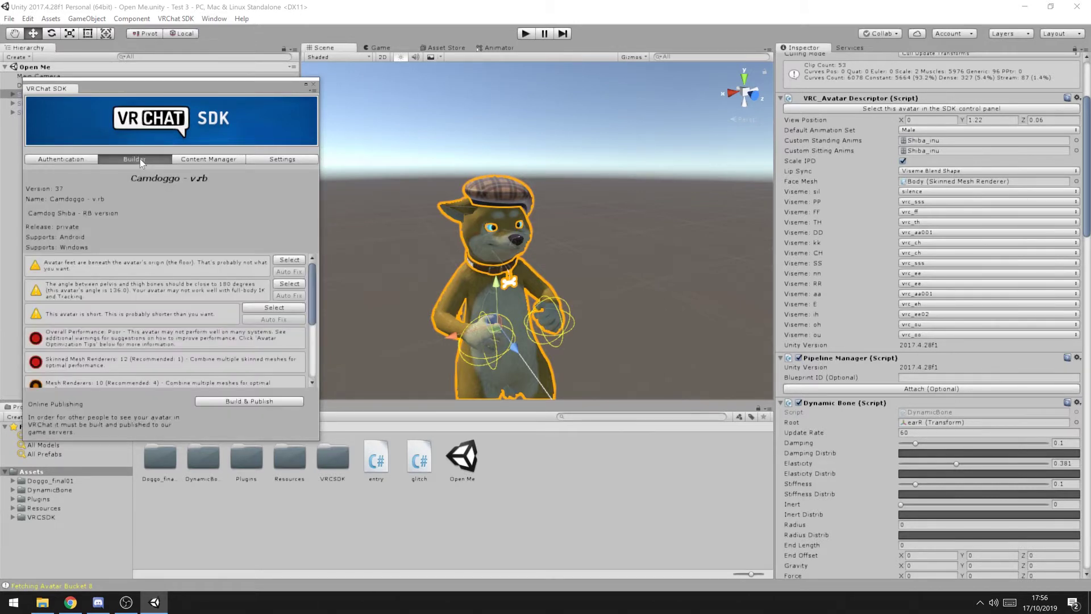
{"action": "left_click", "coordinate": [233, 400]}
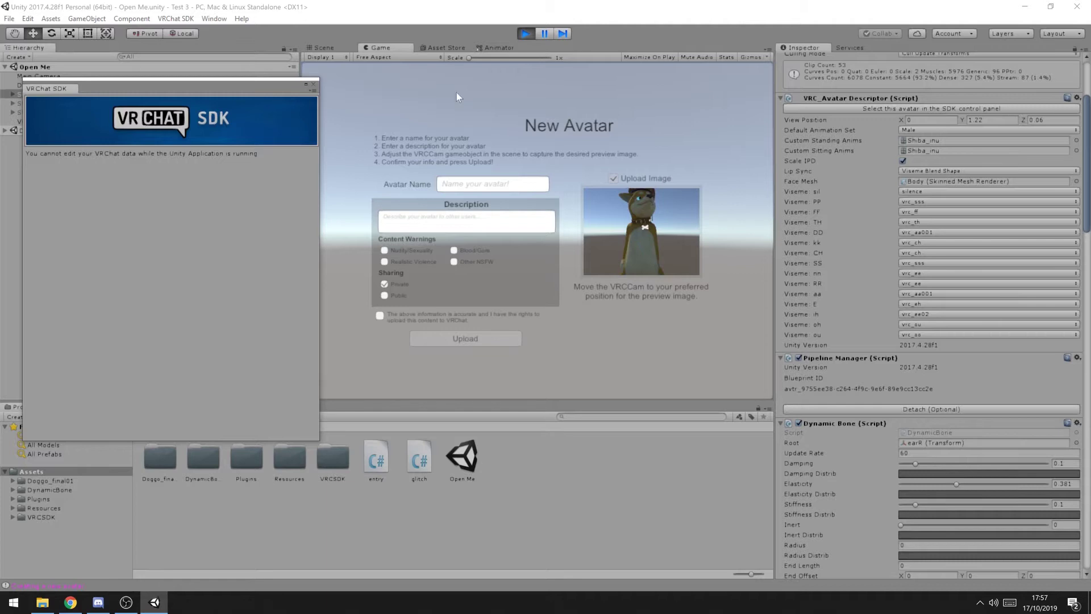
Dock the SDK window, name the avatar 'Camdoggo v2', keep it Private and accept the rights agreement
{"action": "left_click_drag", "start_coordinate": [57, 92], "coordinate": [77, 50]}
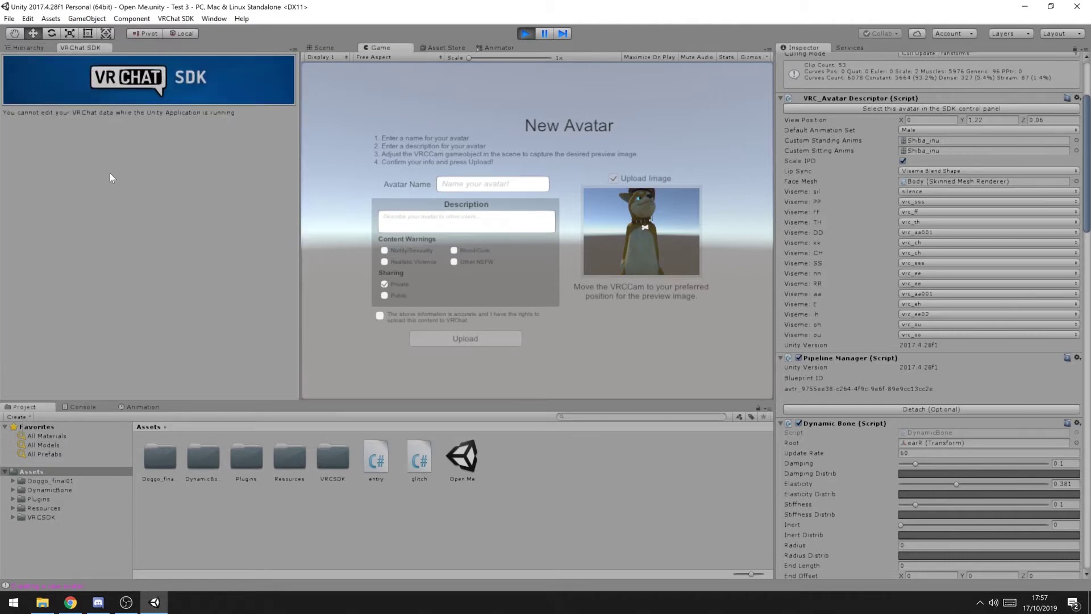
{"action": "left_click", "coordinate": [459, 181]}
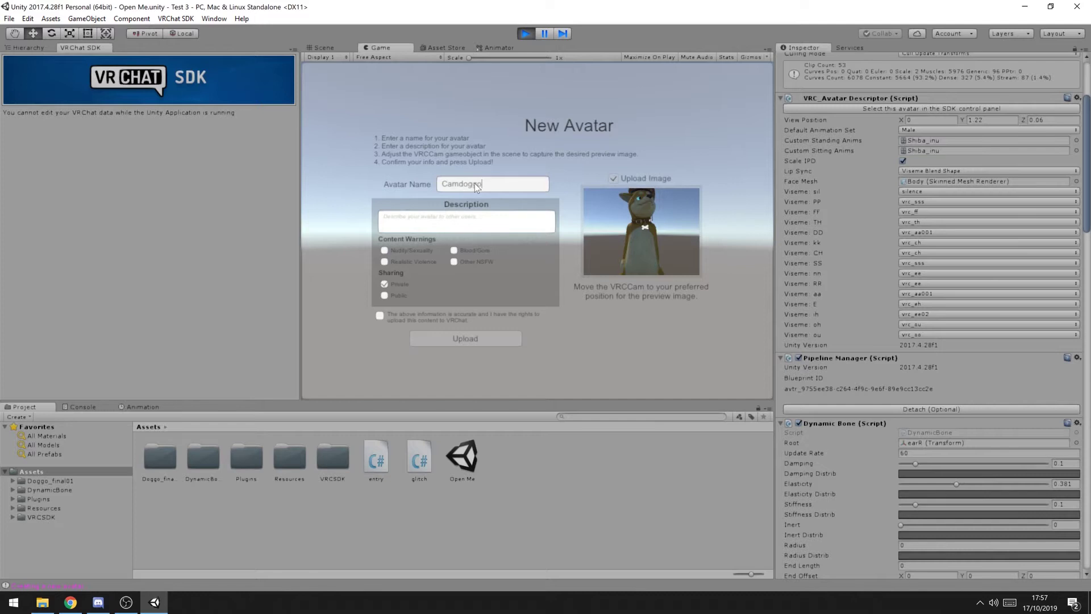
{"action": "type", "text": "Camdoggo v2"}
{"action": "left_click", "coordinate": [476, 215]}
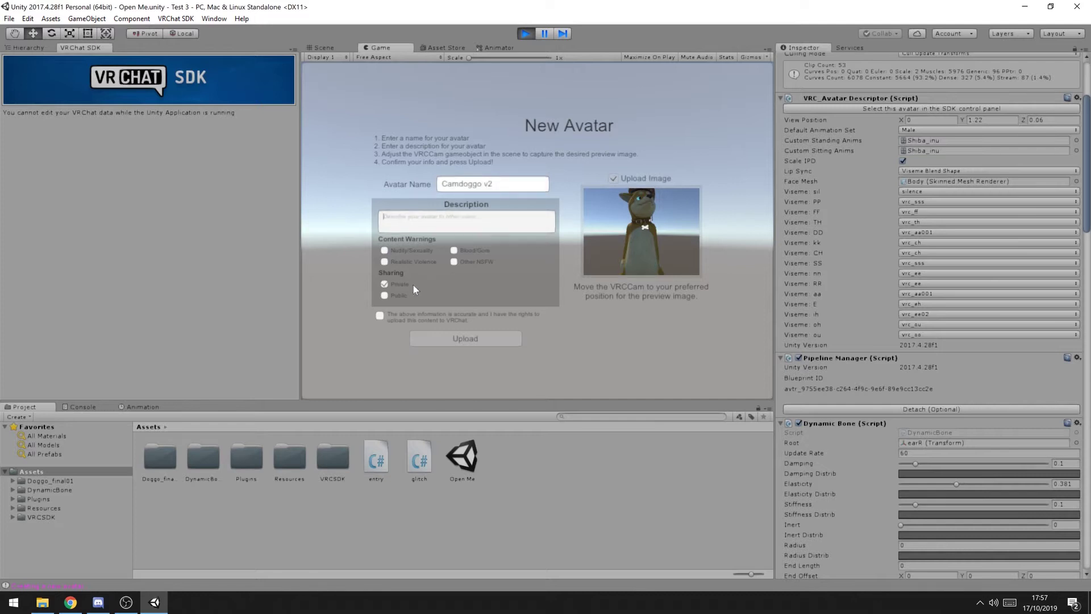
{"action": "left_click", "coordinate": [385, 295]}
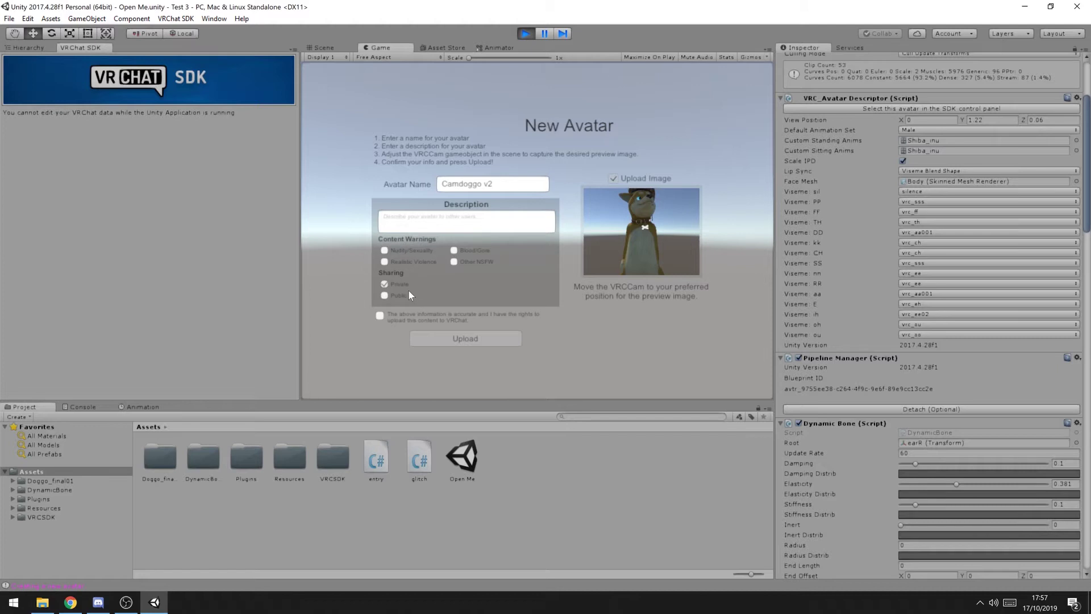
{"action": "left_click", "coordinate": [379, 315]}
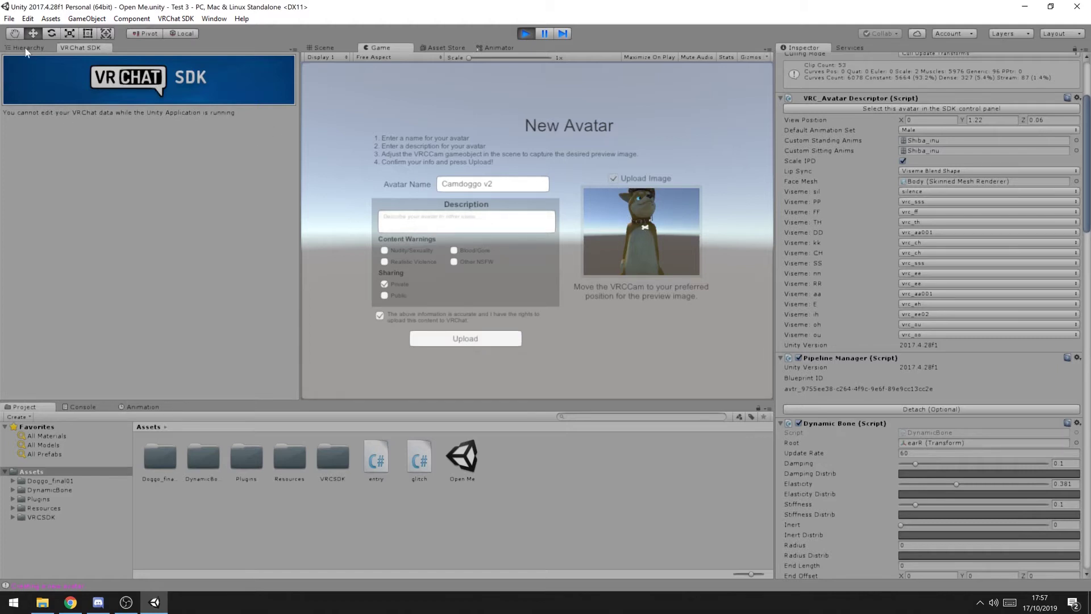
In the Scene view, orbit around the Shiba and select the VRCCam preview camera
{"action": "left_click", "coordinate": [328, 47]}
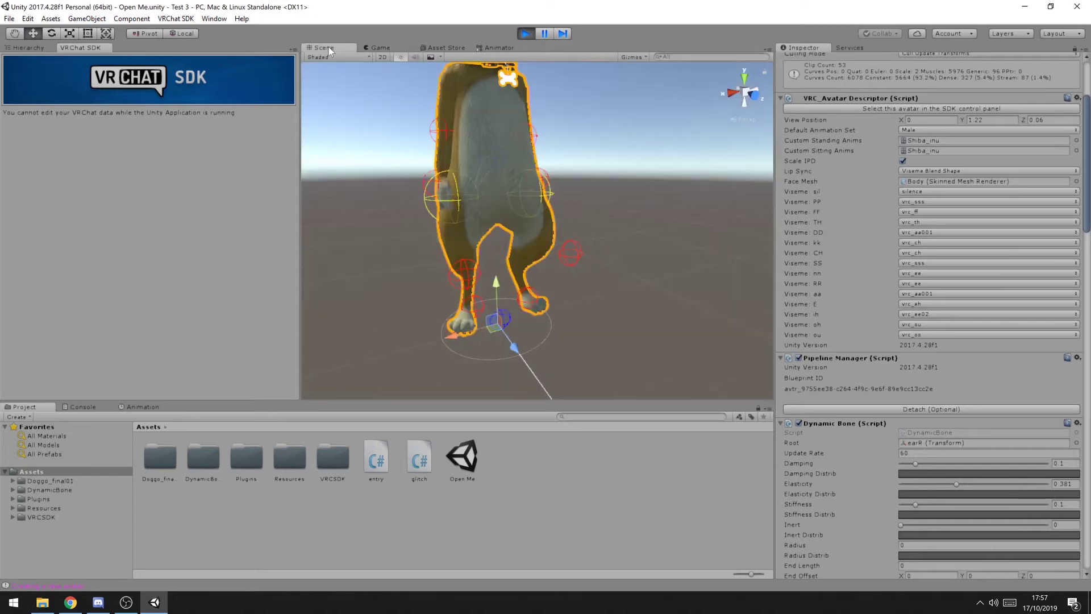
{"action": "scroll", "coordinate": [629, 199], "scroll_direction": "down", "scroll_amount": 5}
{"action": "left_click_drag", "start_coordinate": [630, 199], "coordinate": [716, 252], "text": "alt"}
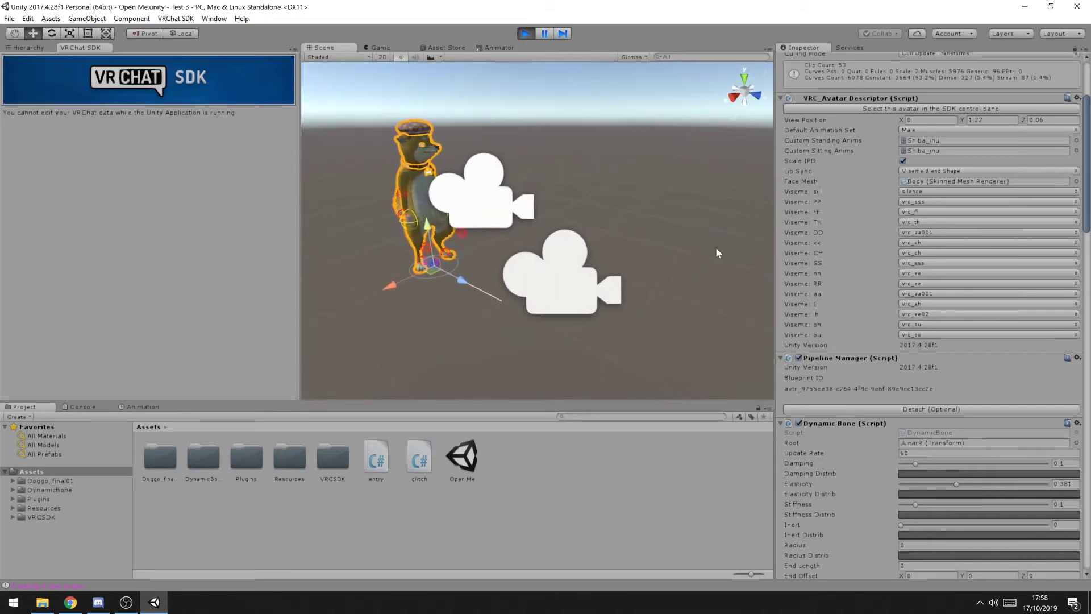
{"action": "left_click", "coordinate": [581, 285]}
{"action": "left_click", "coordinate": [493, 199]}
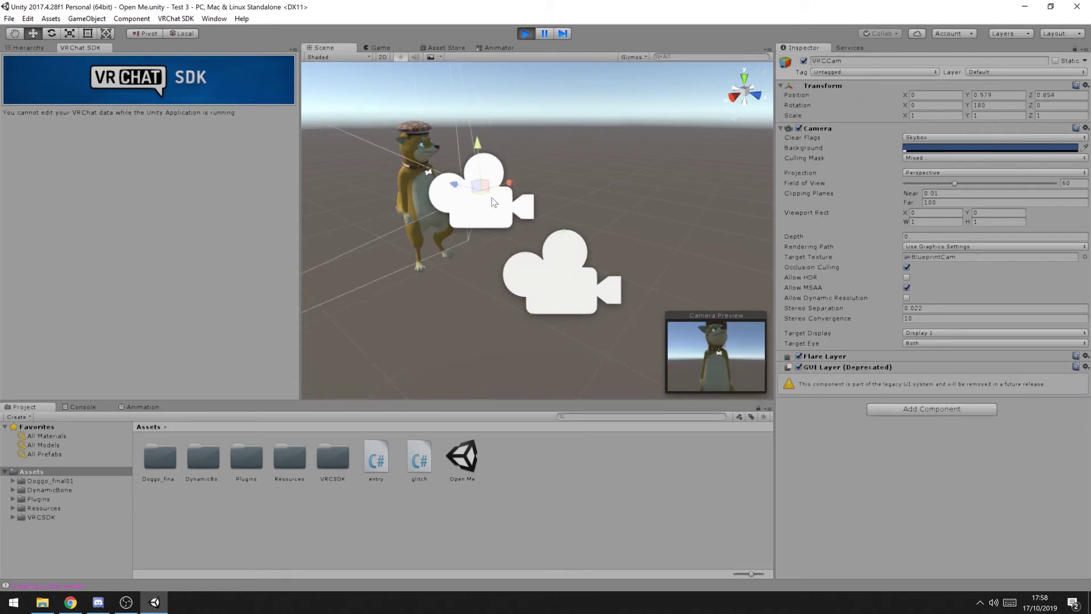
{"action": "left_click", "coordinate": [579, 286]}
{"action": "left_click", "coordinate": [480, 192]}
Raise the VRCCam to head height and tilt it so the preview frames the face
{"action": "left_click_drag", "start_coordinate": [457, 184], "coordinate": [433, 97]}
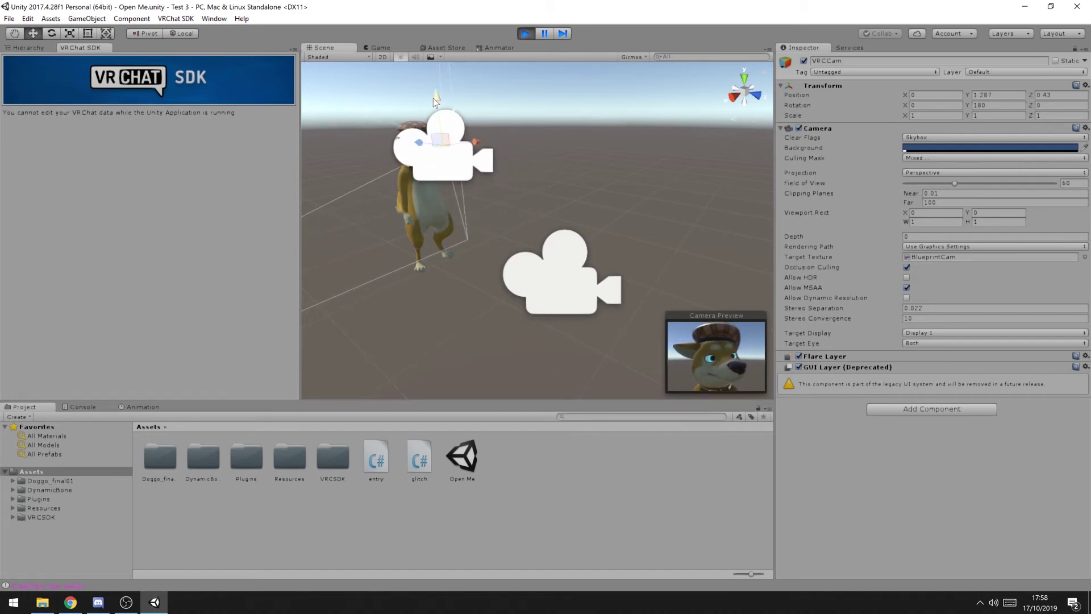
{"action": "left_click", "coordinate": [53, 34]}
{"action": "left_click_drag", "start_coordinate": [410, 172], "coordinate": [329, 153]}
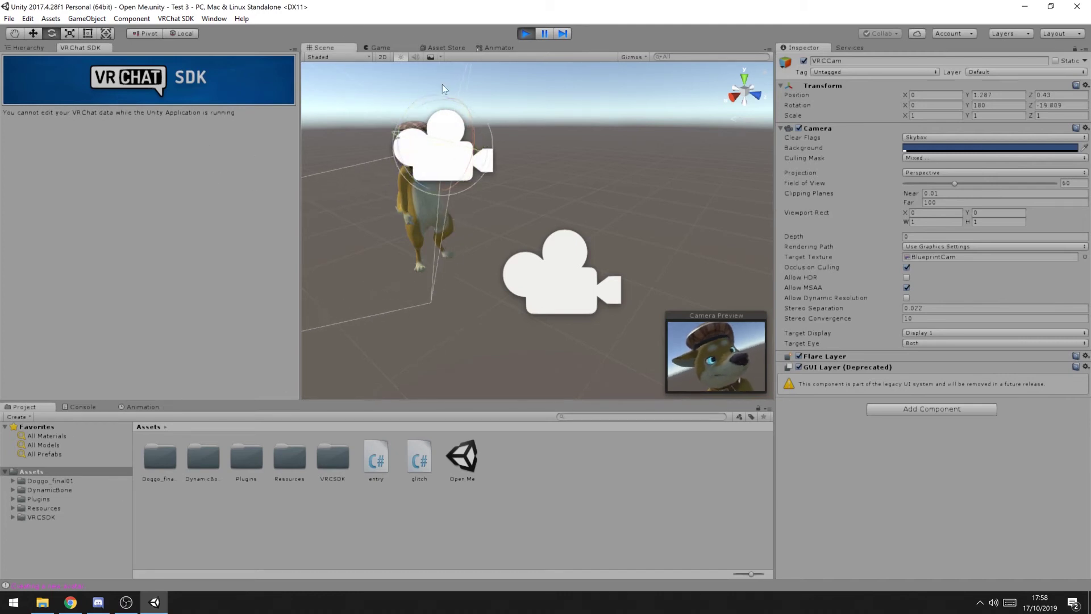
{"action": "left_click", "coordinate": [379, 48]}
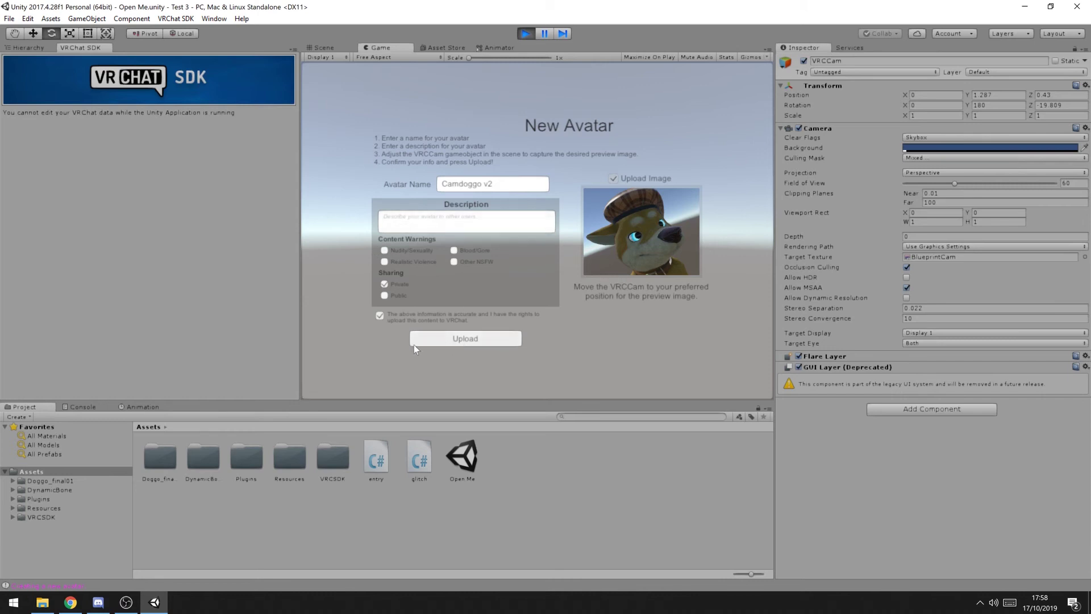
Upload the Camdoggo v2 avatar and let the asset bundle transfer run
{"action": "left_click", "coordinate": [488, 338]}
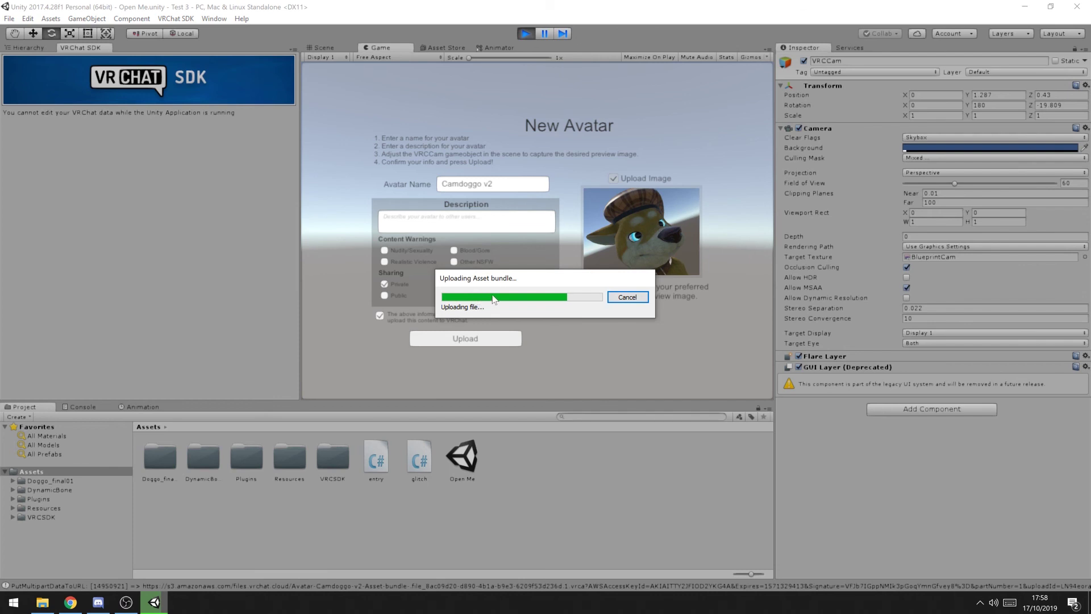
{"action": "left_click", "coordinate": [128, 604]}
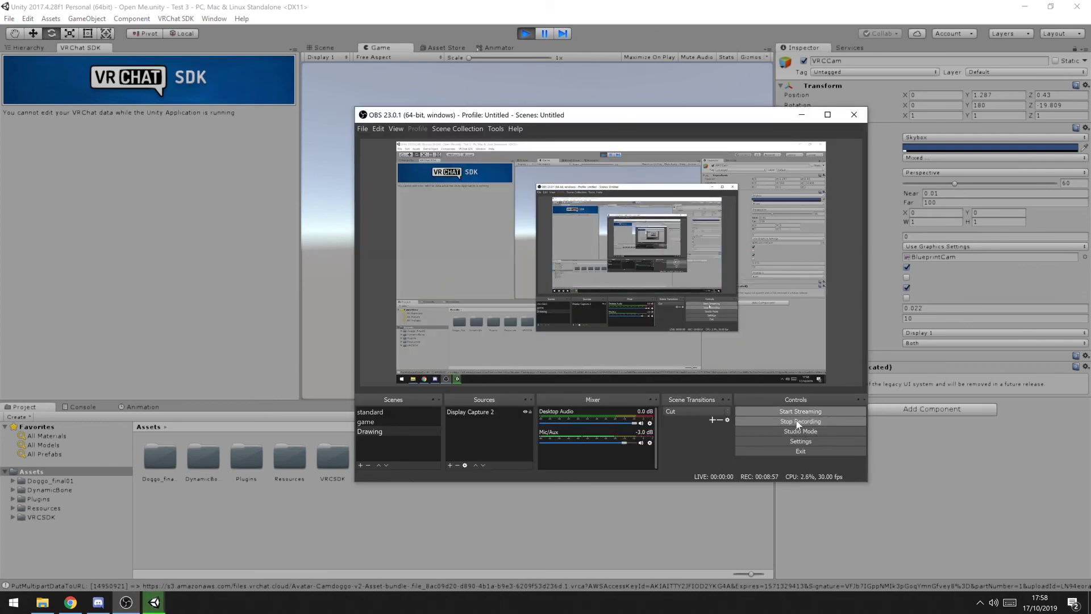